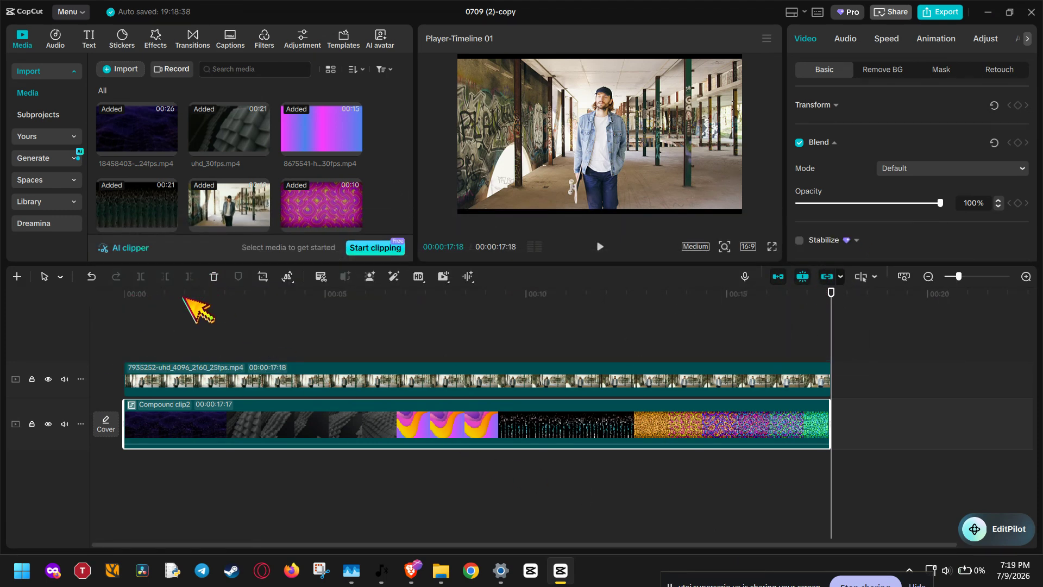
# Review the footage of the walking man over the compound background clip and preview its source clip in the media library
pyautogui.click(600, 246)
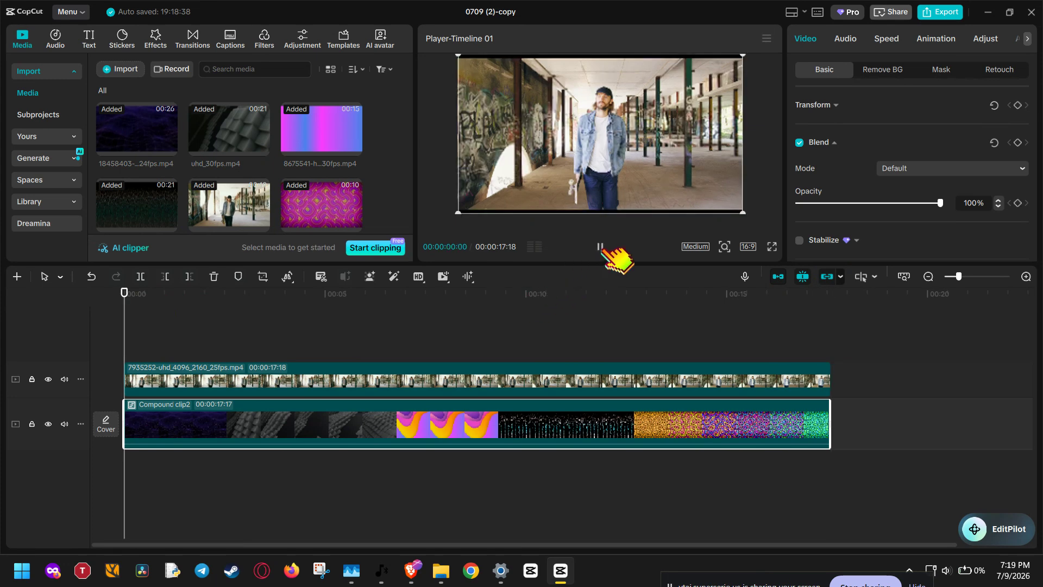
pyautogui.click(454, 369)
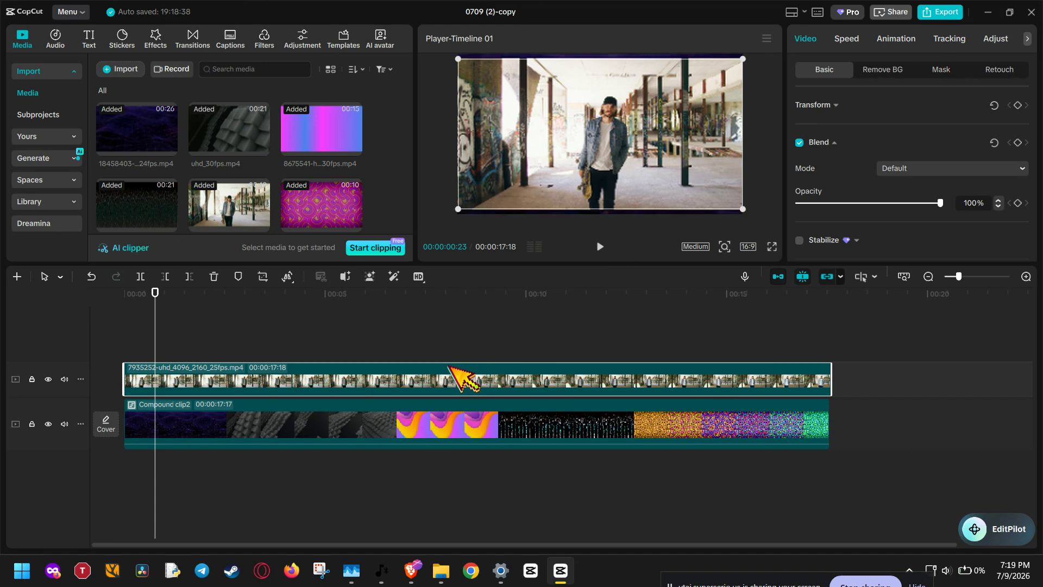
pyautogui.scroll(-1, 202, 140)
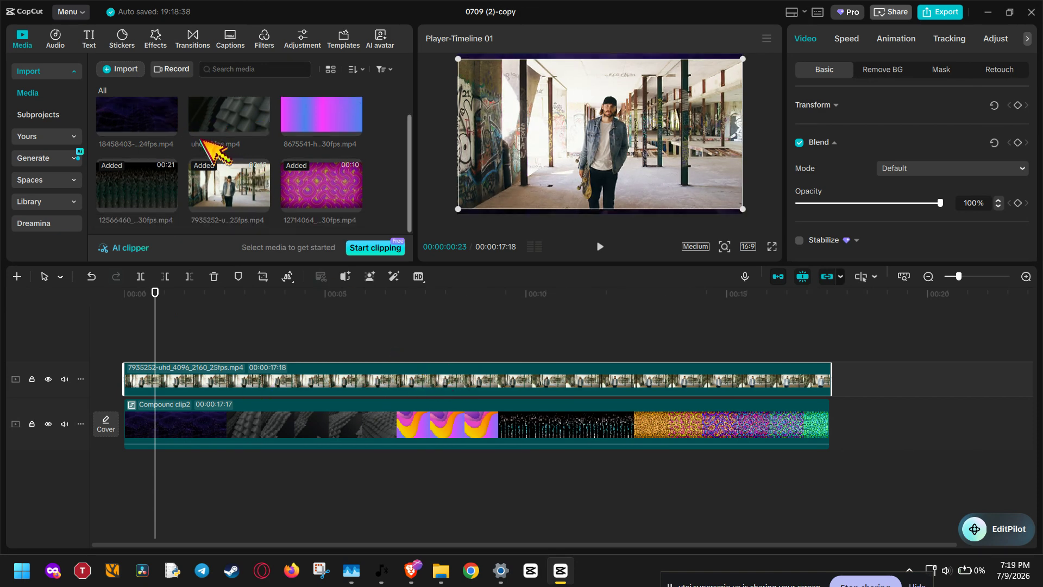
pyautogui.click(234, 189)
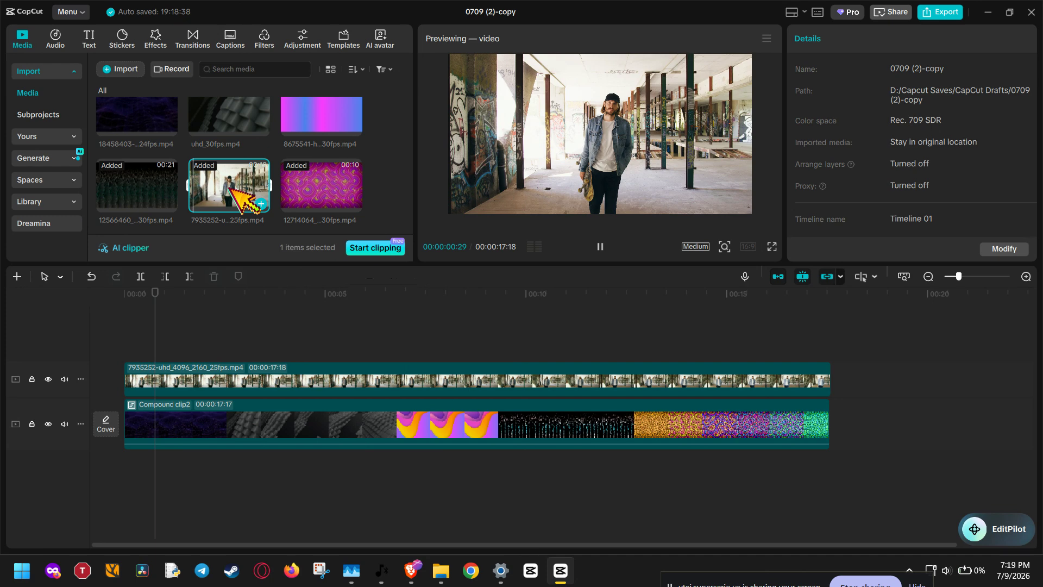
pyautogui.click(156, 322)
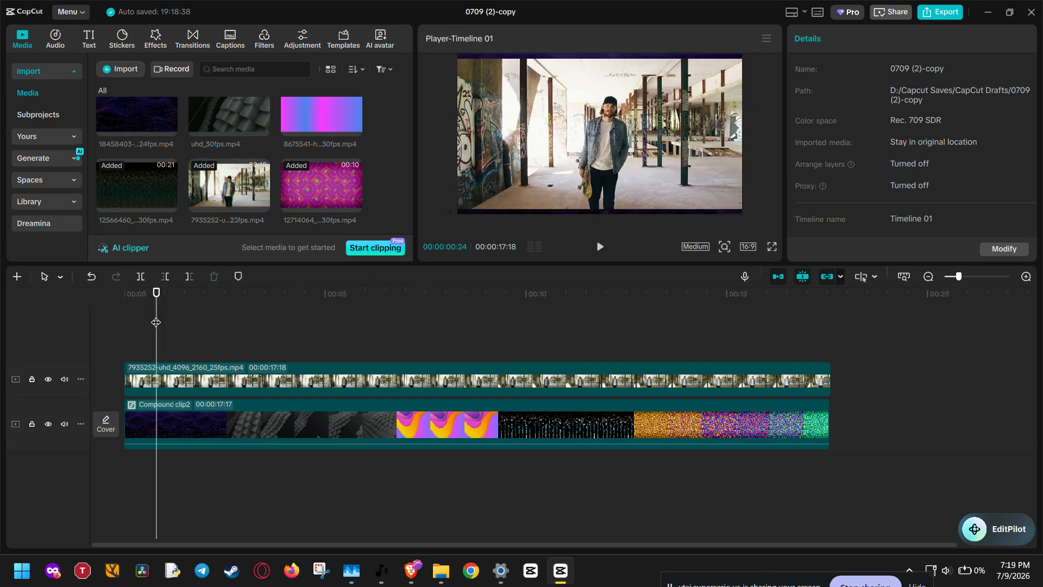
pyautogui.moveTo(156, 322); pyautogui.dragTo(790, 363)
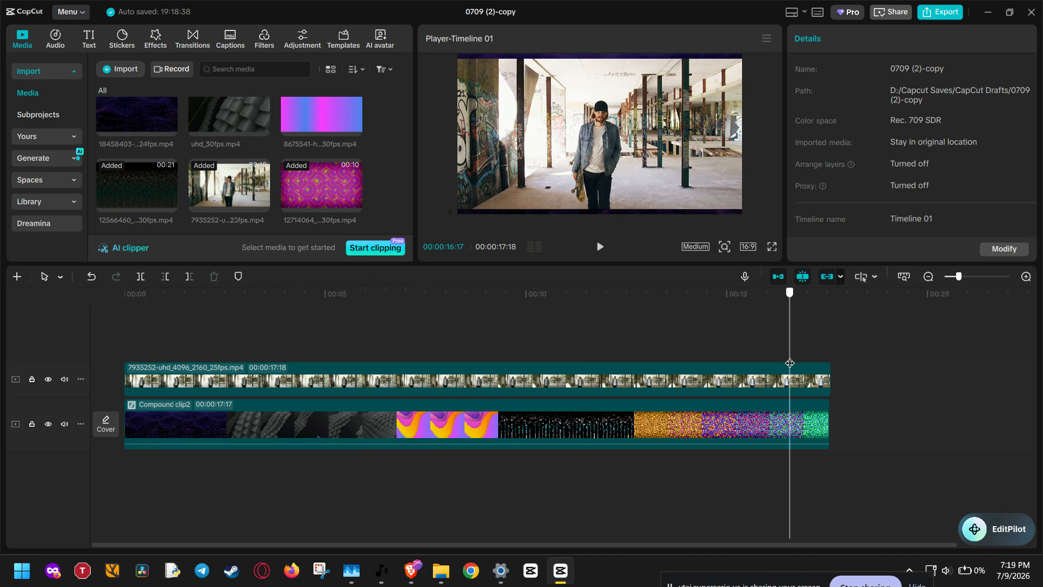
# Apply Auto removal to the upper 7935252 clip to cut the man out of his background
pyautogui.click(285, 380)
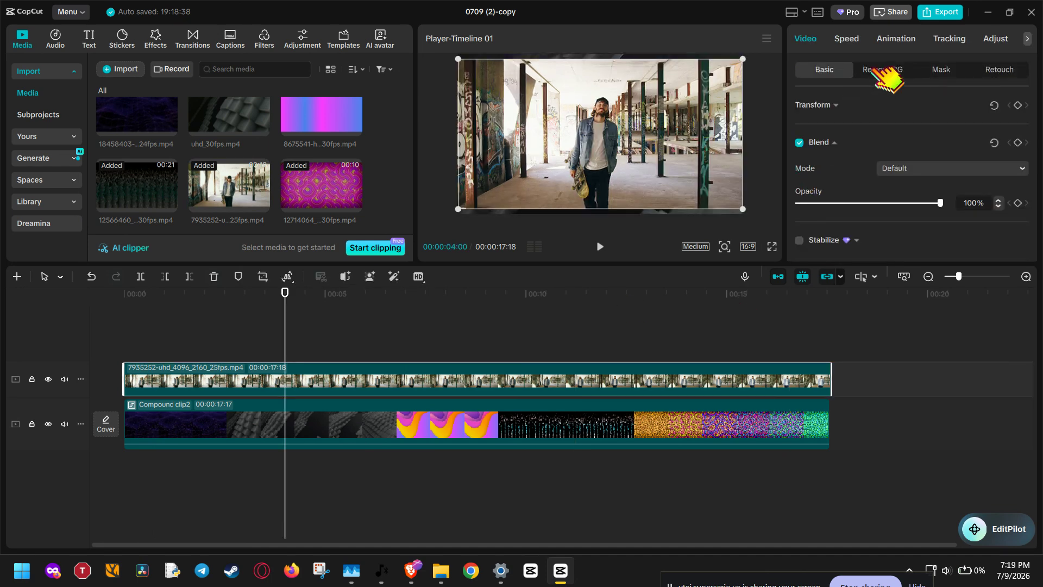
pyautogui.click(874, 70)
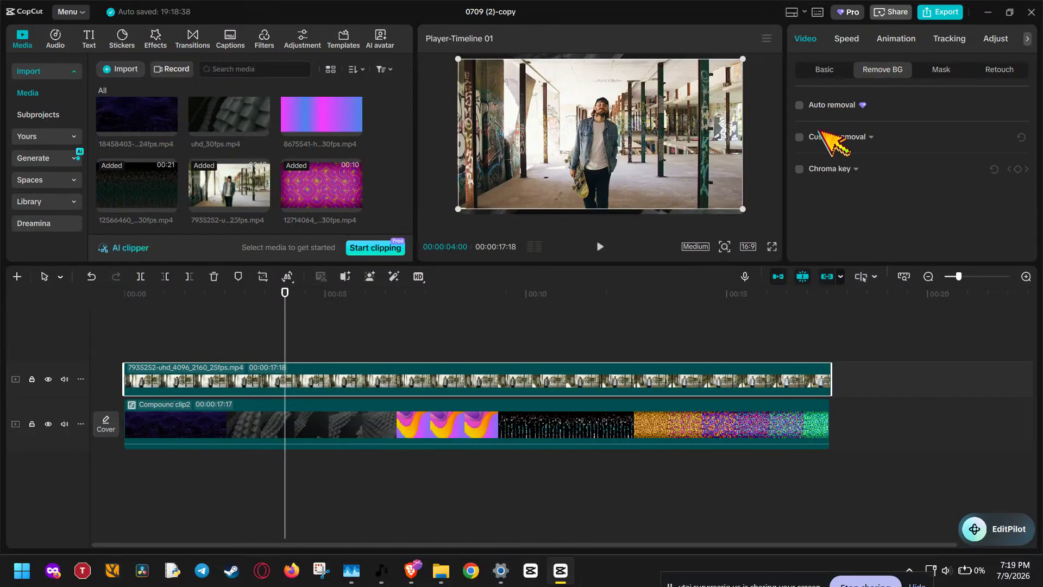
pyautogui.click(802, 105)
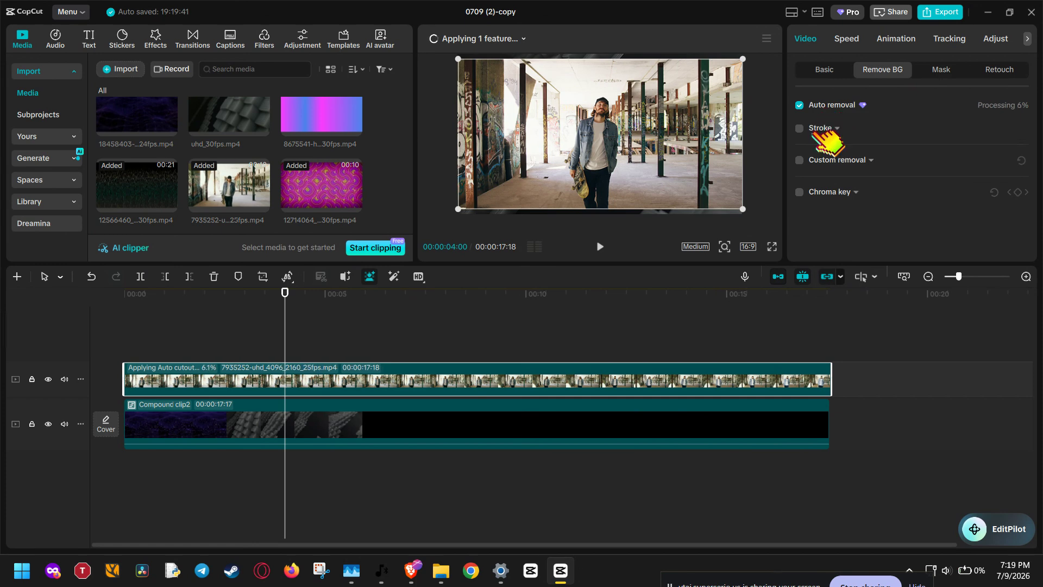
pyautogui.click(872, 161)
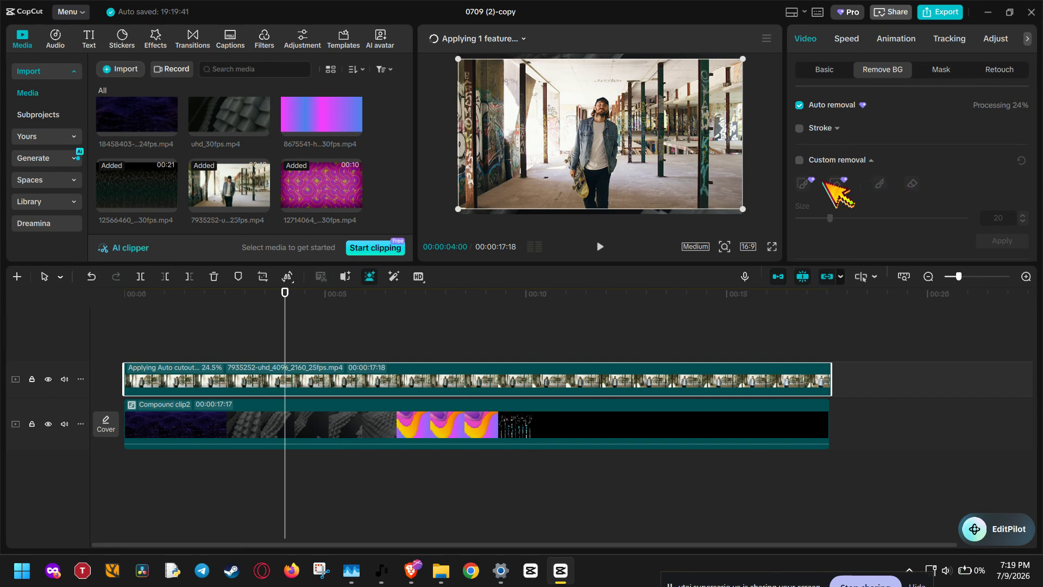
pyautogui.click(871, 161)
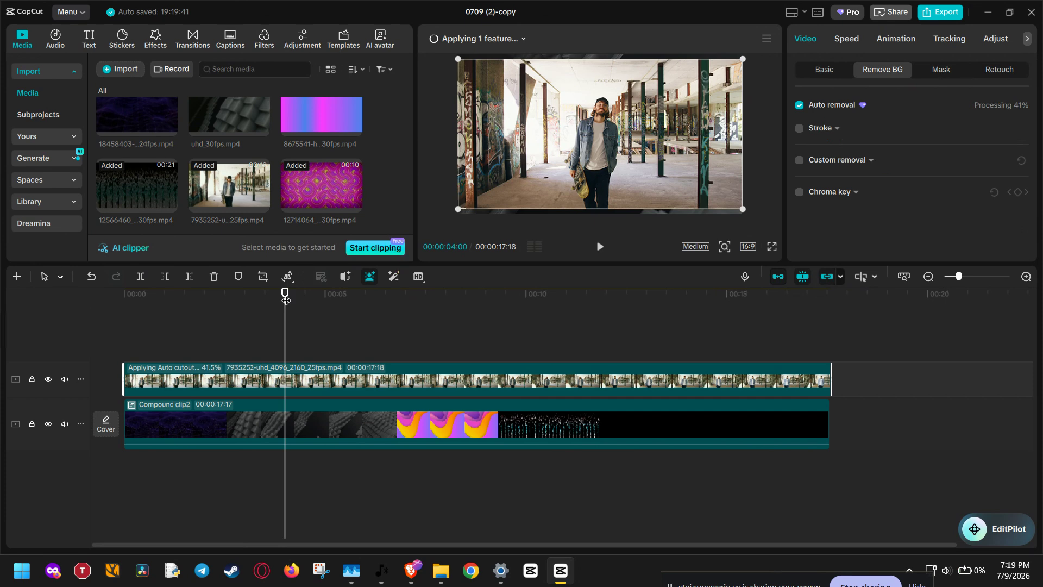
# Play the timeline from the start to check the man's cutout against the changing backgrounds
pyautogui.moveTo(286, 300); pyautogui.dragTo(165, 318)
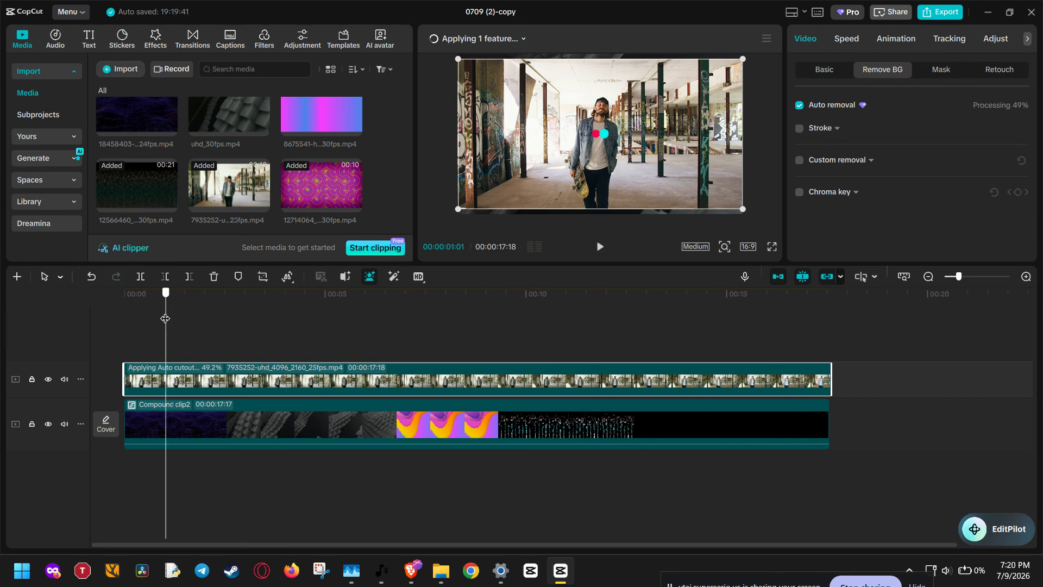
pyautogui.moveTo(165, 318); pyautogui.dragTo(124, 317)
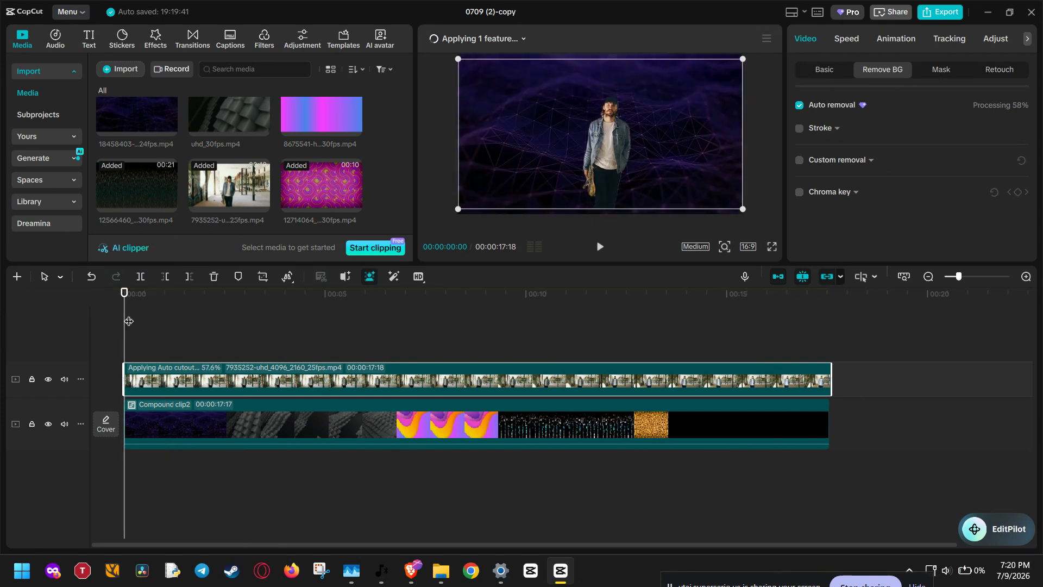
pyautogui.click(180, 424)
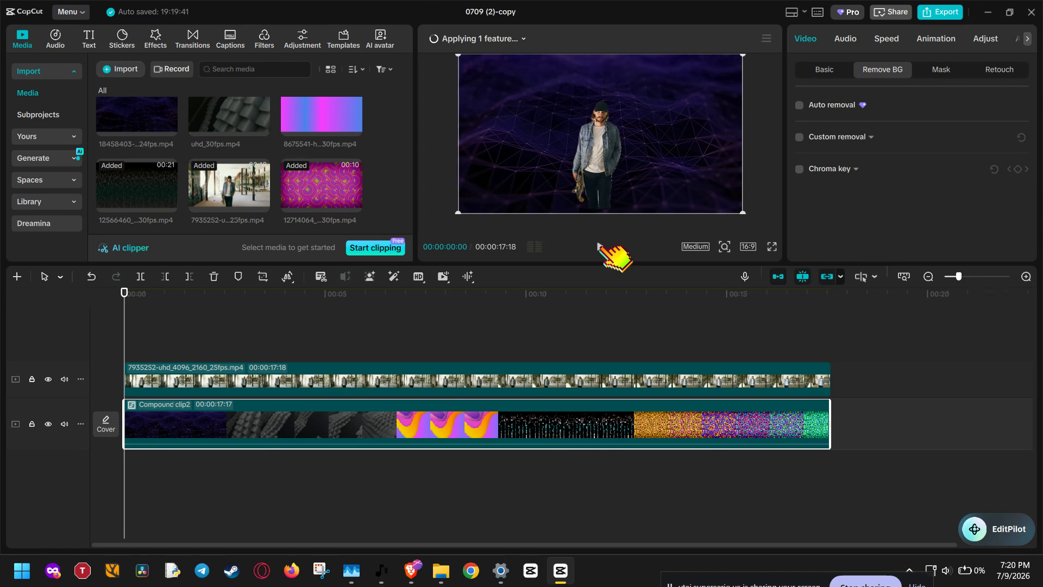
pyautogui.click(600, 247)
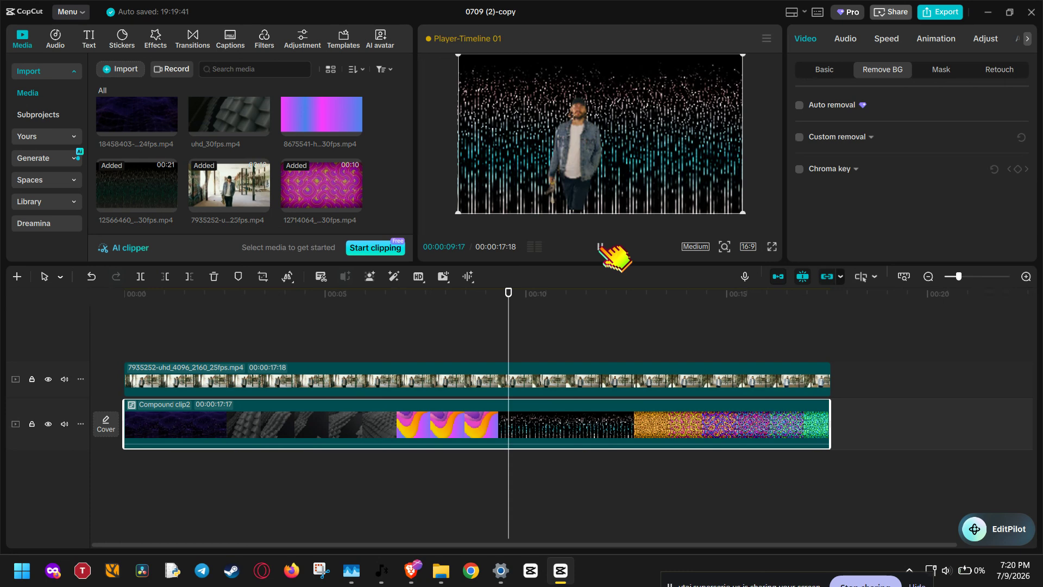
pyautogui.click(600, 247)
# Enlarge the man's cutout clip slightly to 107% scale in the player and play the result briefly
pyautogui.click(594, 152)
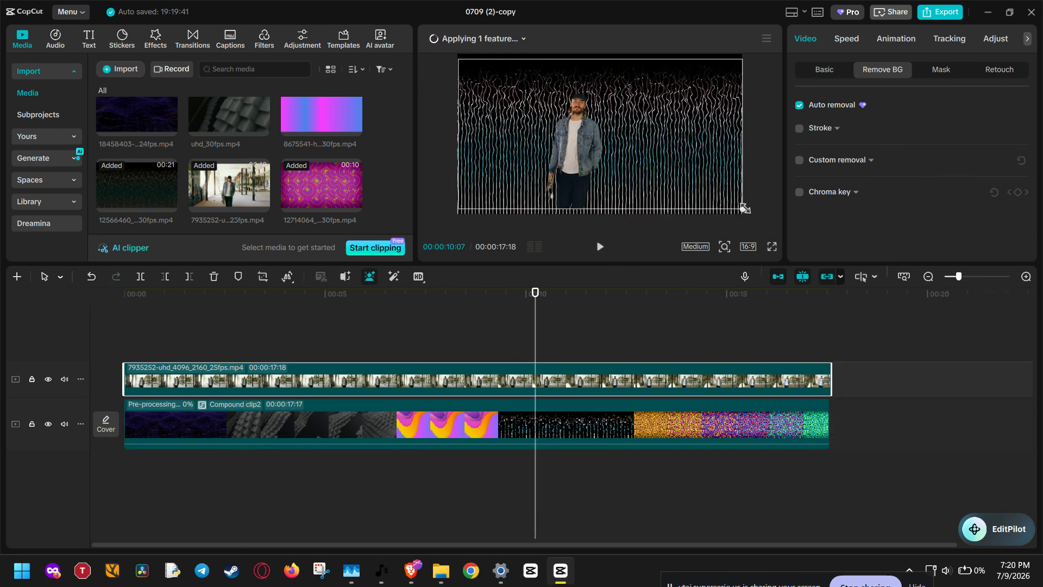
pyautogui.moveTo(745, 207); pyautogui.dragTo(753, 212)
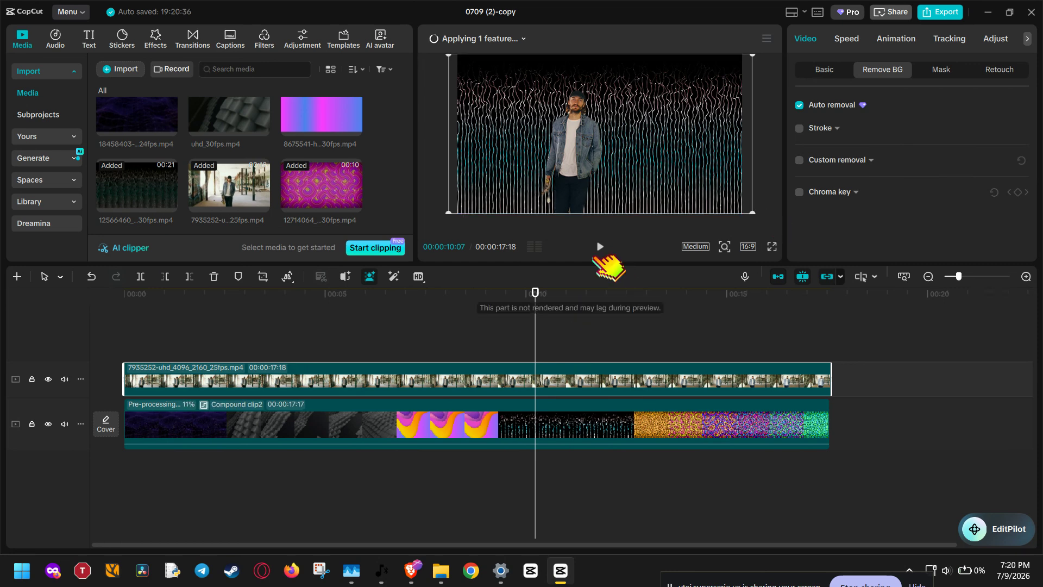
pyautogui.click(599, 250)
# Add a Transform keyframe to the man's cutout clip at the very start of the timeline
pyautogui.click(601, 426)
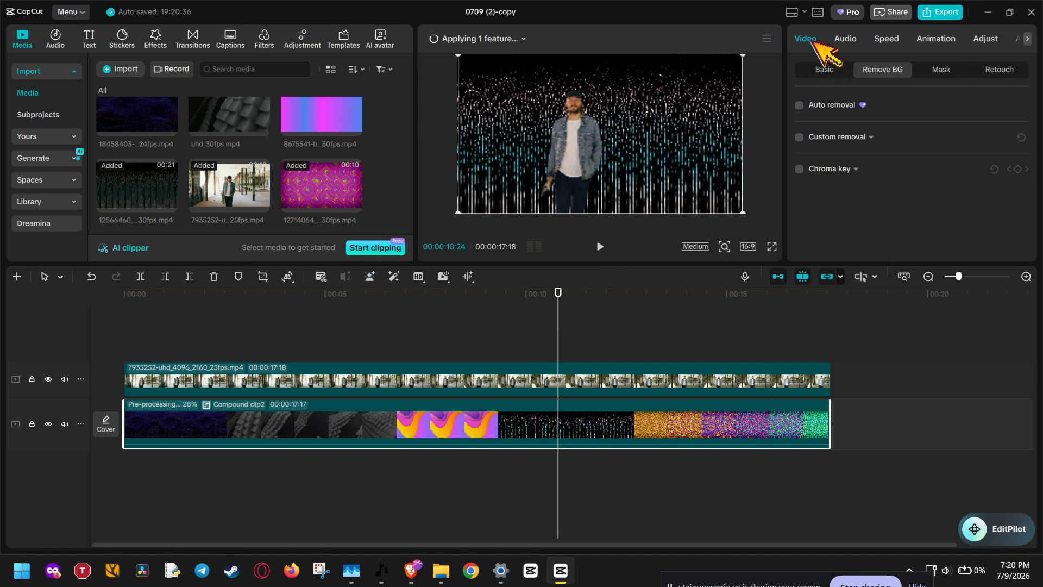
pyautogui.click(816, 66)
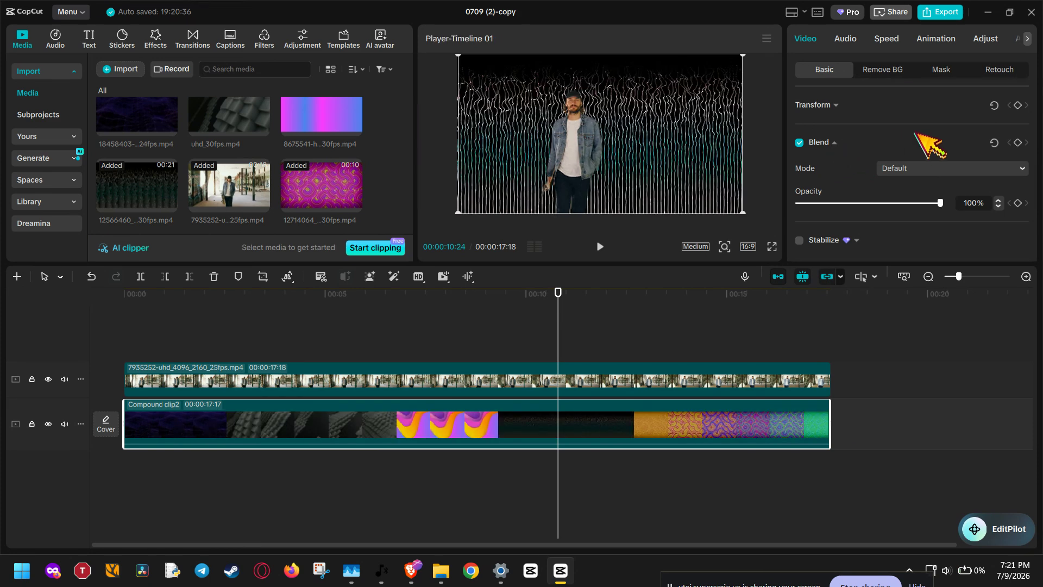
pyautogui.click(557, 298)
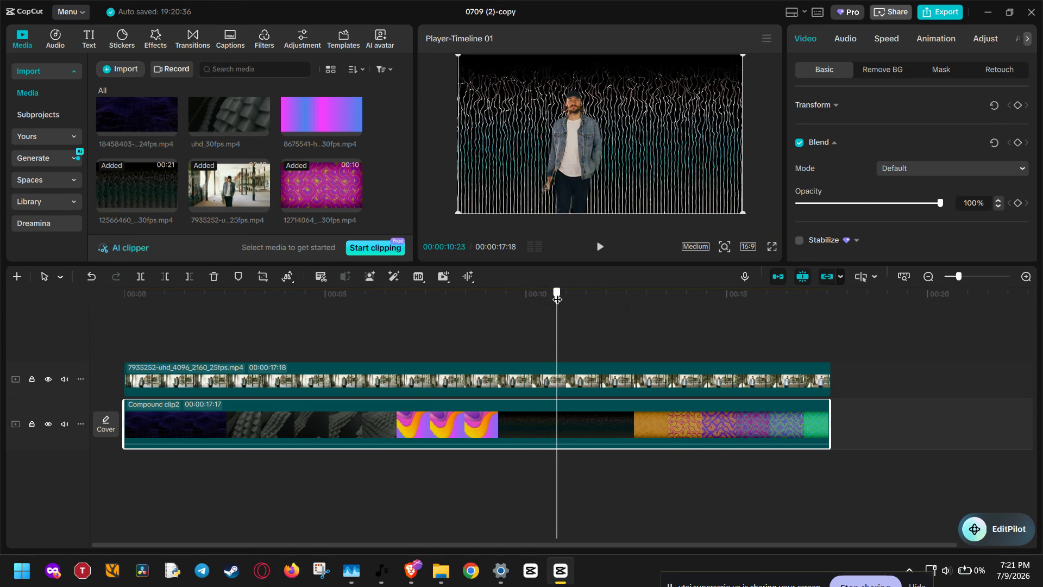
pyautogui.moveTo(557, 299); pyautogui.dragTo(124, 312)
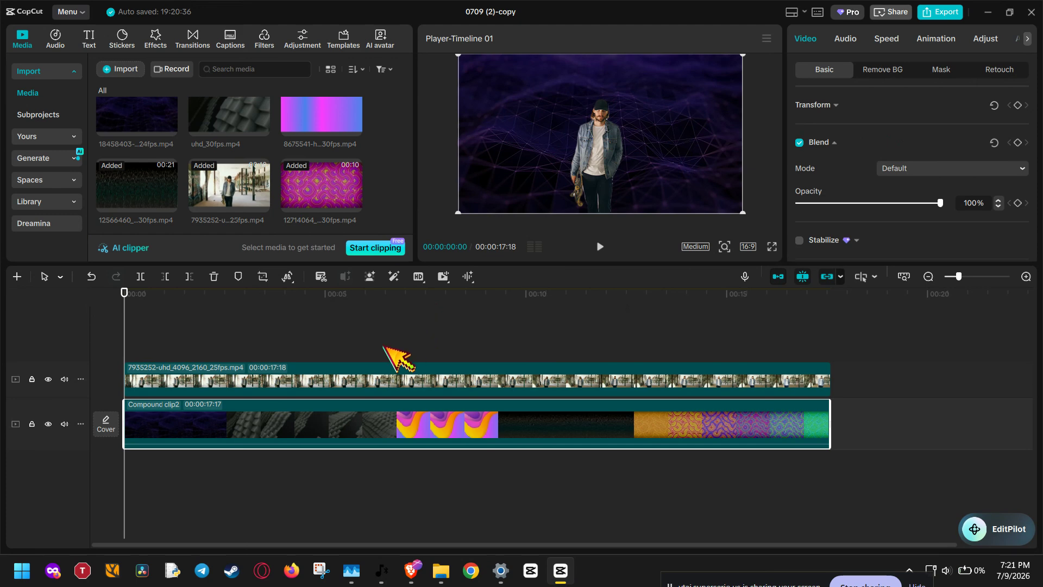
pyautogui.click(372, 371)
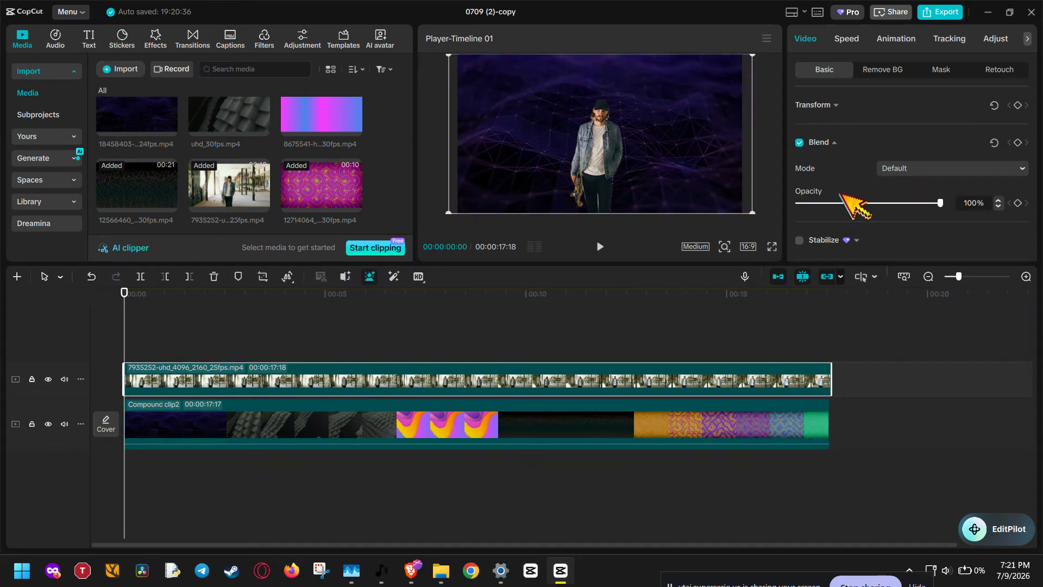
pyautogui.click(833, 142)
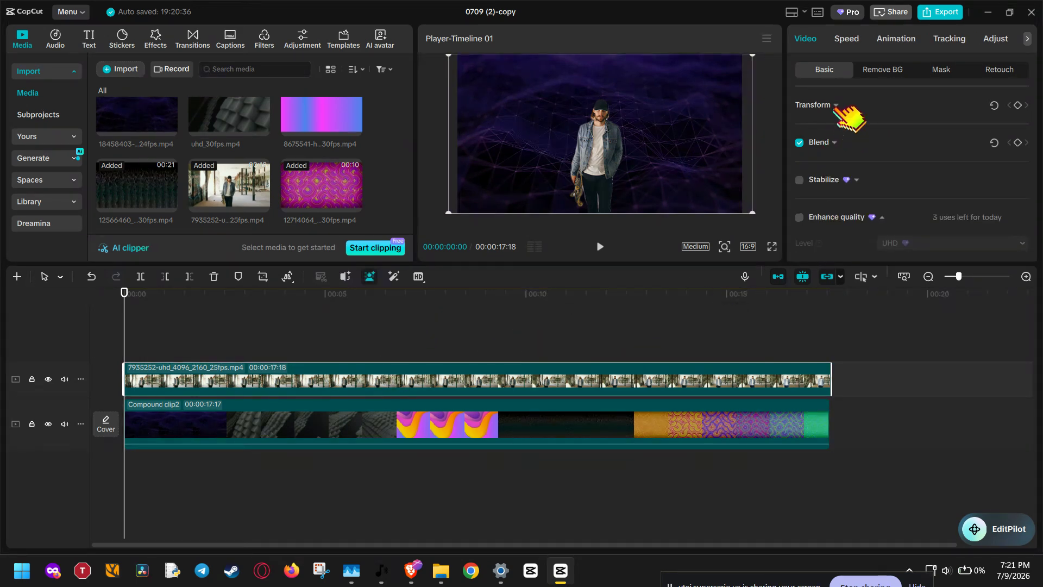
pyautogui.click(835, 106)
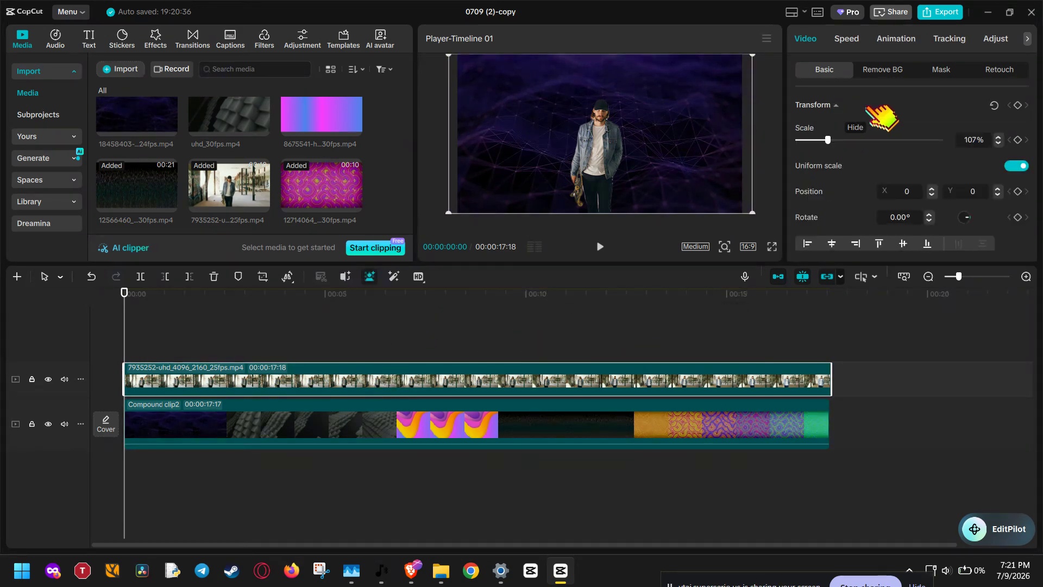
pyautogui.click(1017, 105)
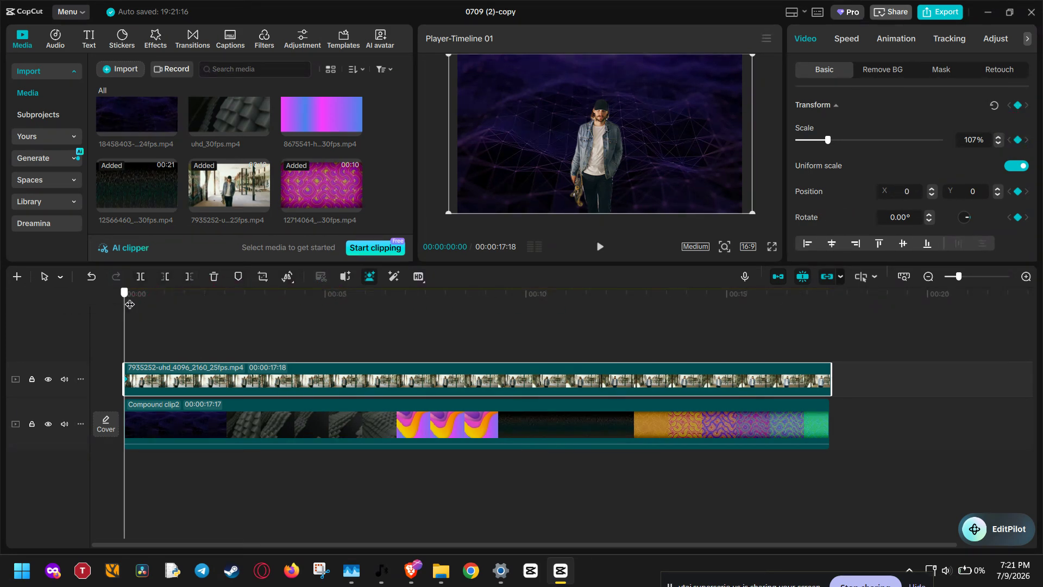
# Add a Transform keyframe to Compound clip2 at the very start of the timeline
pyautogui.moveTo(130, 305)
pyautogui.mouseDown()
pyautogui.moveTo(215, 306)
pyautogui.moveTo(125, 315)
pyautogui.mouseUp()
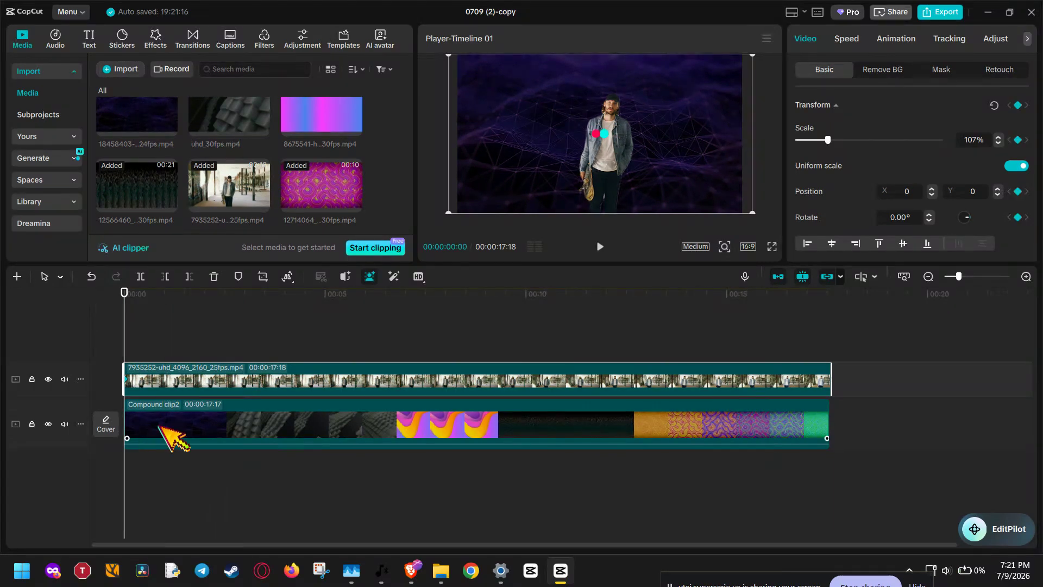
pyautogui.click(159, 424)
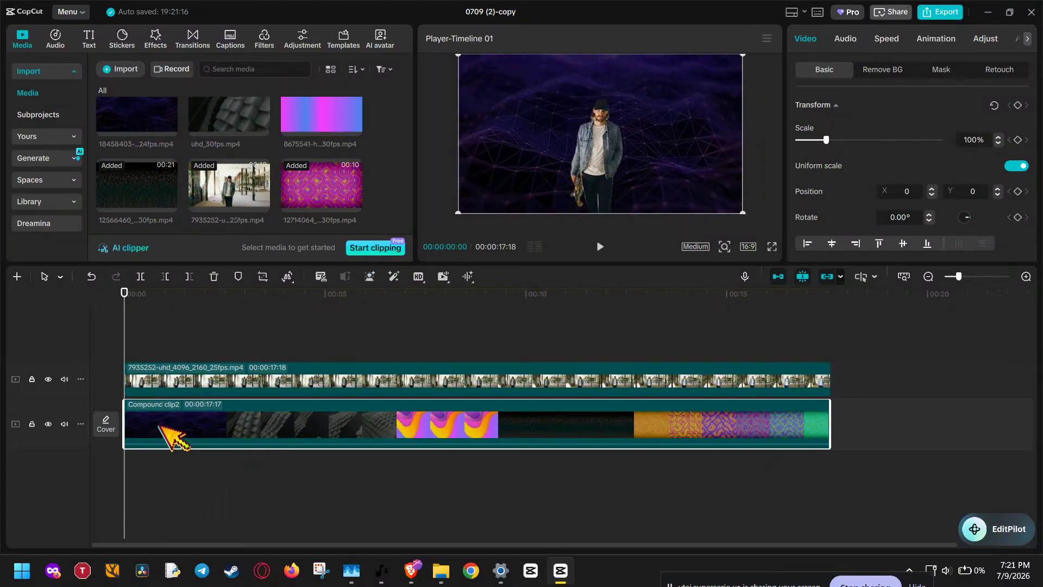
pyautogui.click(1017, 105)
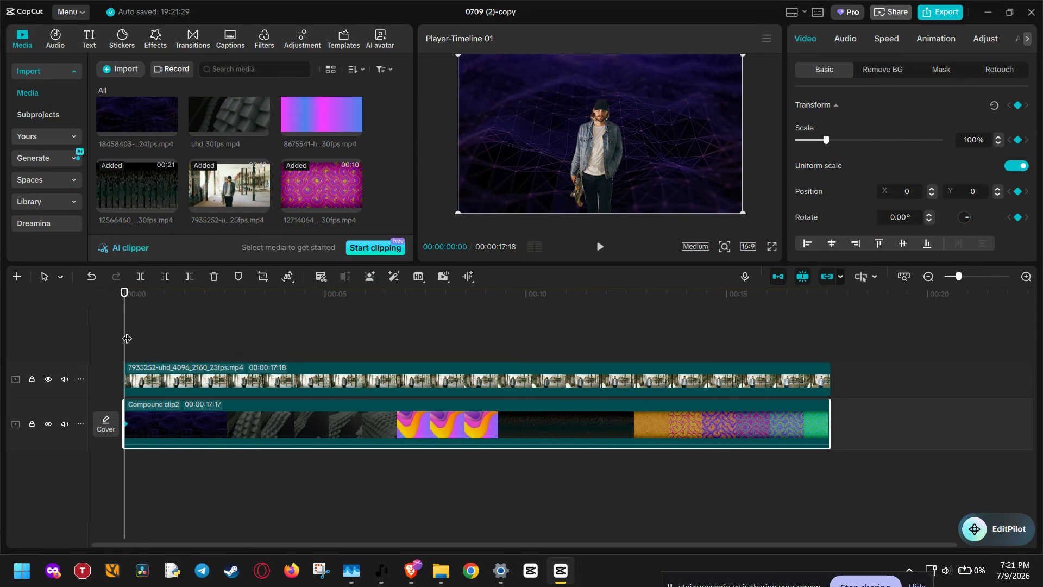
# Scale Compound clip2 up to 150% at 00:00:01:02 to create its second scale keyframe
pyautogui.moveTo(127, 338); pyautogui.dragTo(167, 338)
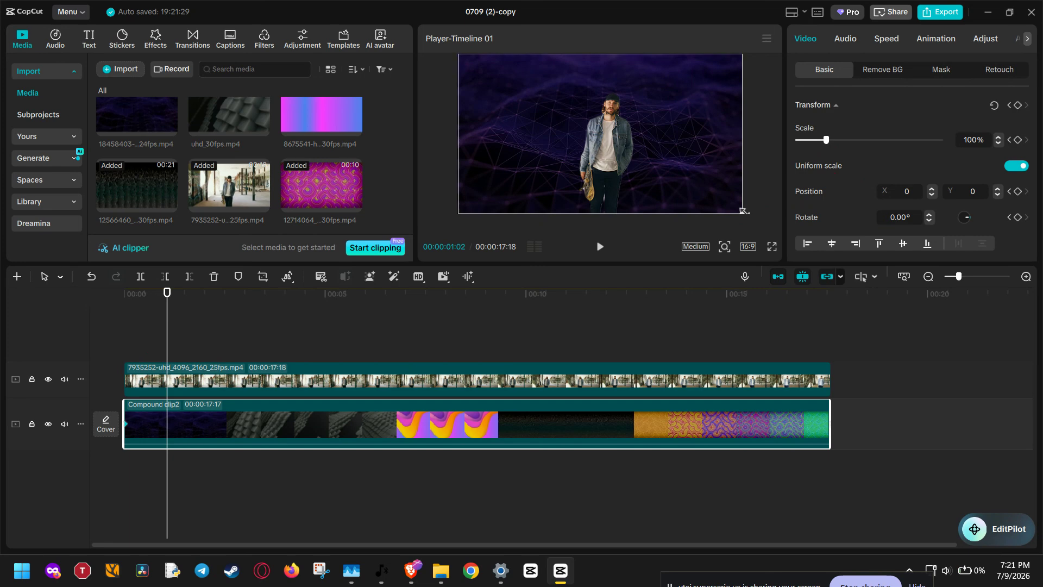
pyautogui.moveTo(743, 213); pyautogui.dragTo(837, 290)
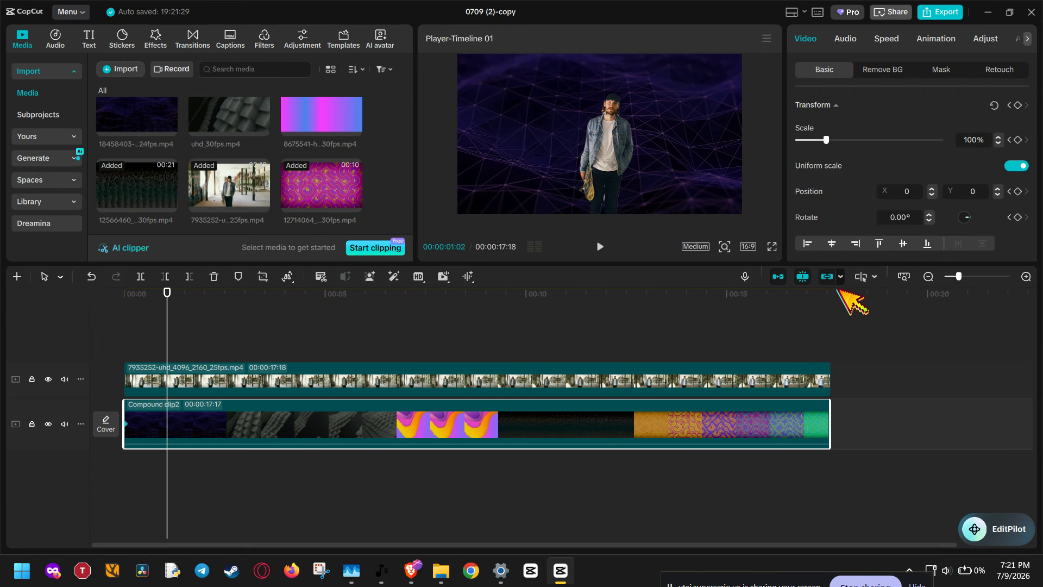
pyautogui.moveTo(837, 290); pyautogui.dragTo(838, 289)
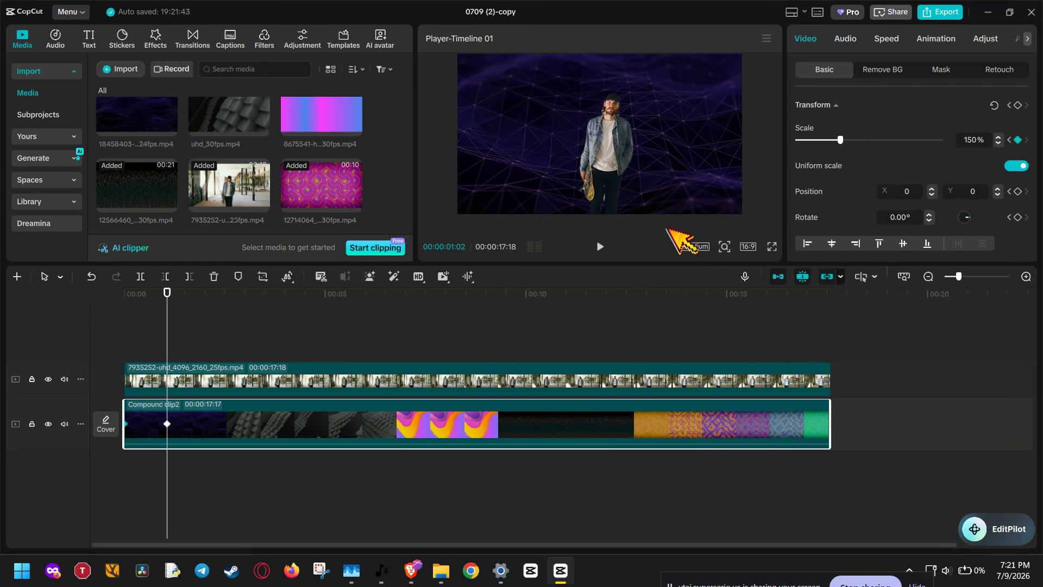
# Play on to 00:00:05:23 and scale Compound clip2 down to 104% there to create another scale keyframe
pyautogui.click(690, 191)
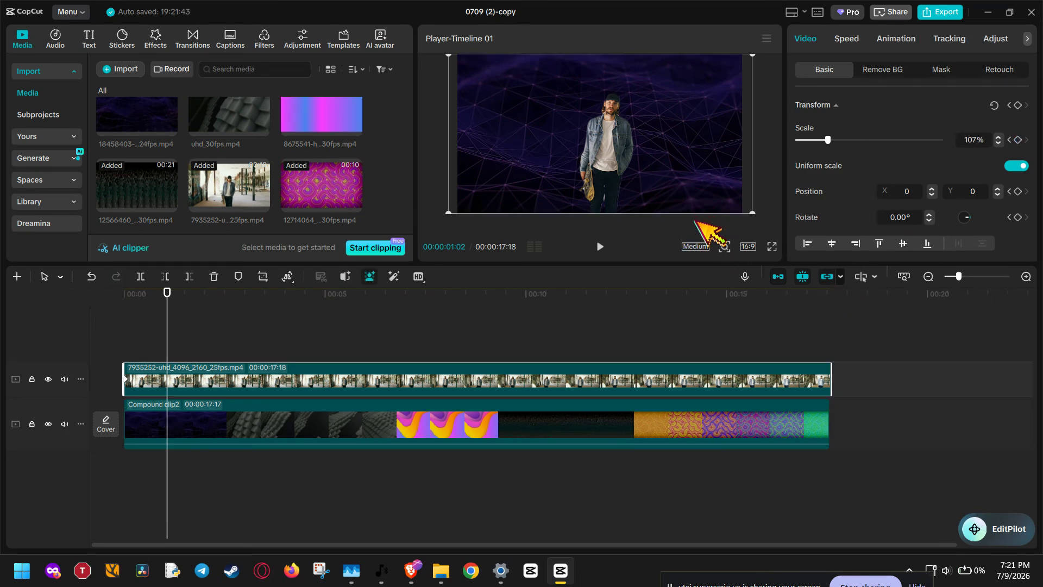
pyautogui.click(726, 246)
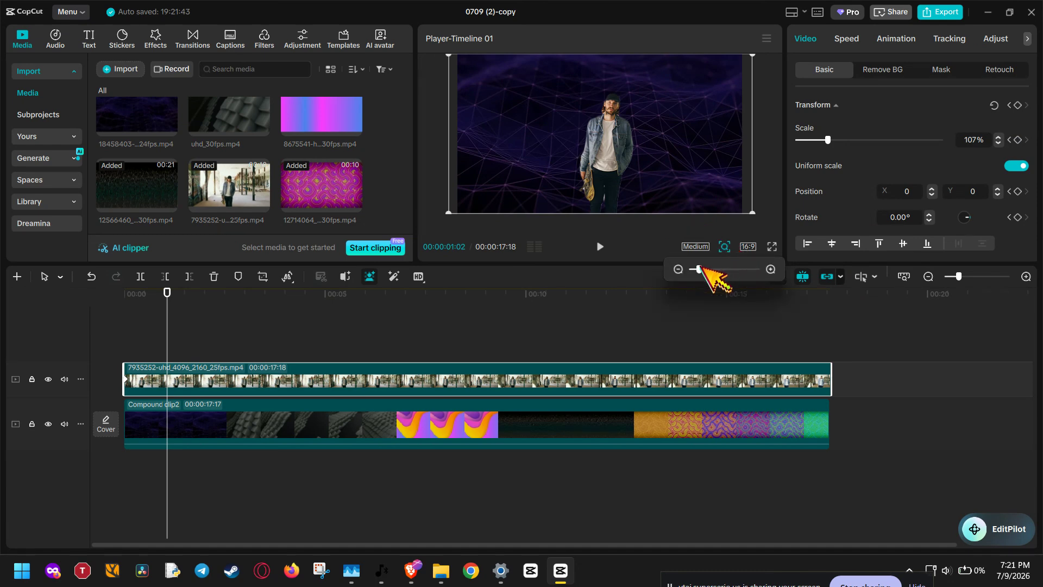
pyautogui.press('space')
pyautogui.click(680, 270)
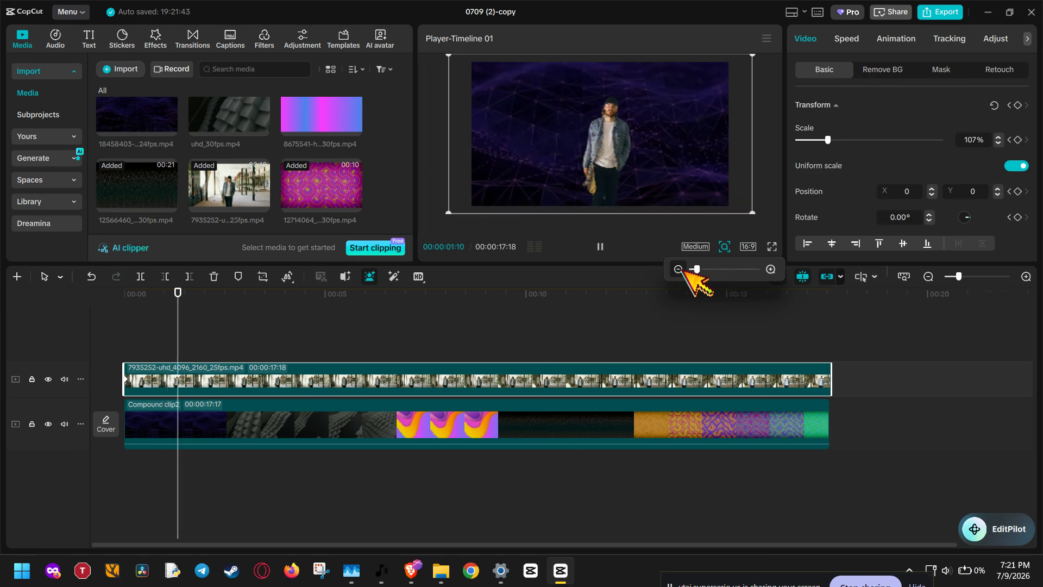
pyautogui.click(681, 269)
pyautogui.click(681, 270)
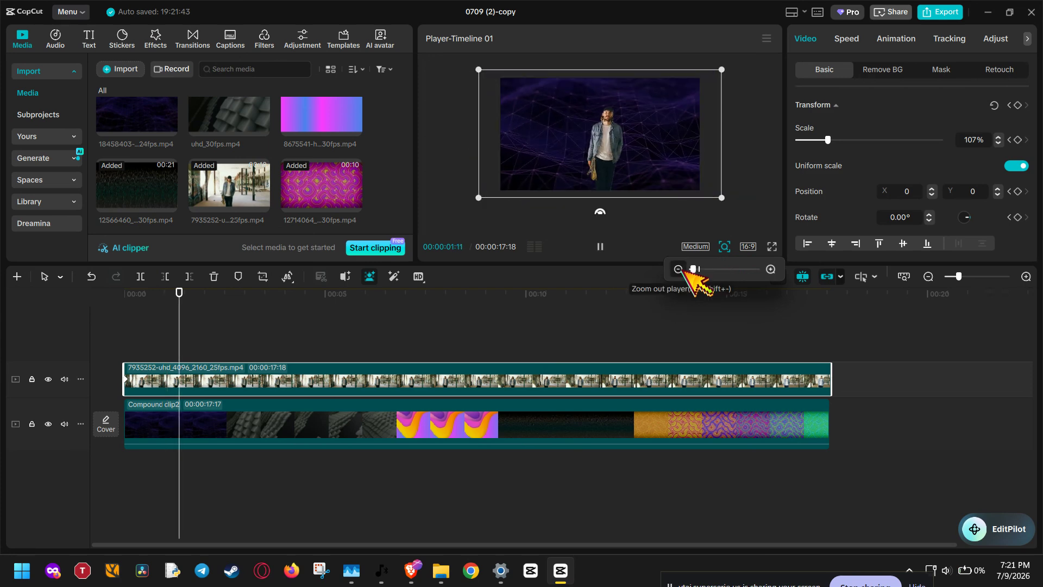
pyautogui.click(375, 432)
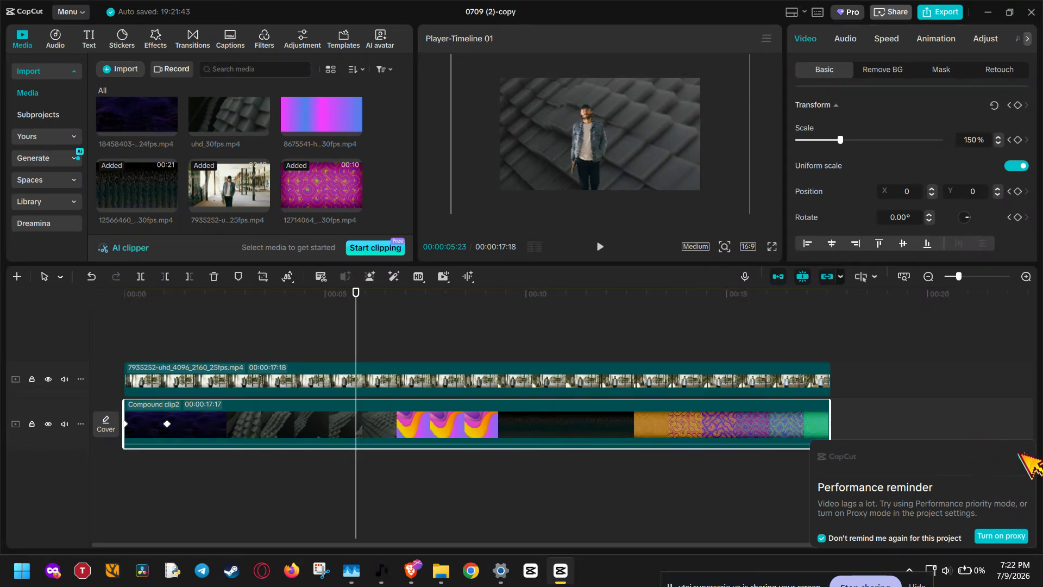
pyautogui.click(1022, 455)
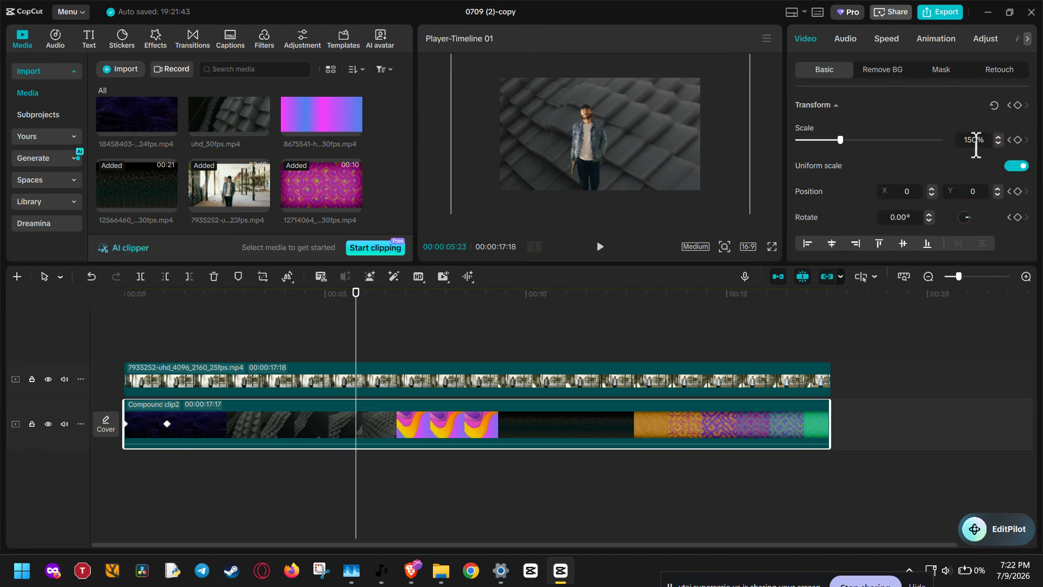
pyautogui.scroll(-5, 976, 144)
pyautogui.scroll(-20, 976, 144)
pyautogui.scroll(-16, 976, 145)
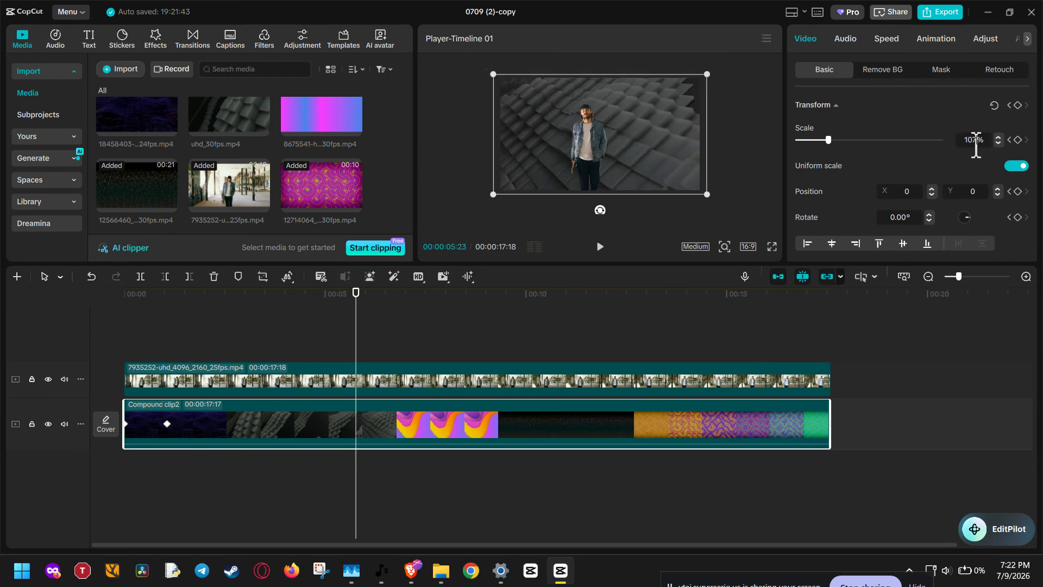
pyautogui.scroll(-3, 975, 144)
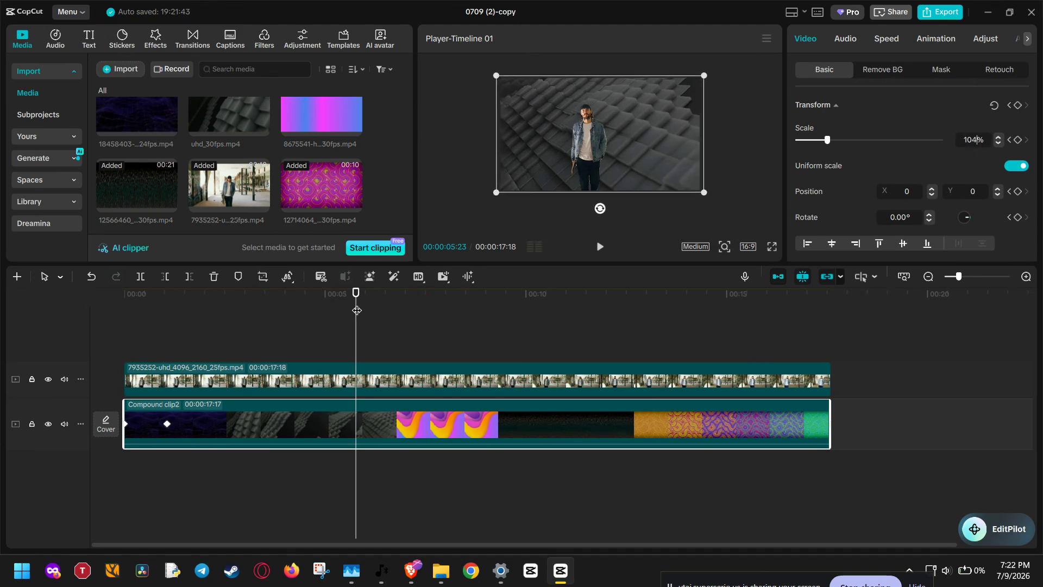
# Play the timeline from the very start to about 00:00:06:04 to check the background's scale animation
pyautogui.moveTo(358, 310); pyautogui.dragTo(348, 311)
pyautogui.moveTo(349, 311); pyautogui.dragTo(124, 311)
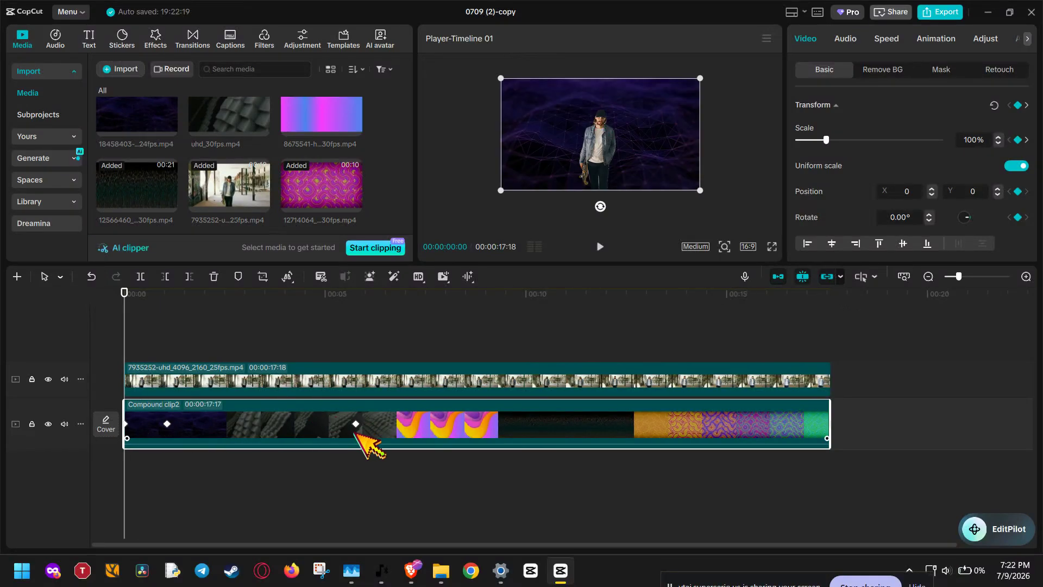
pyautogui.click(600, 246)
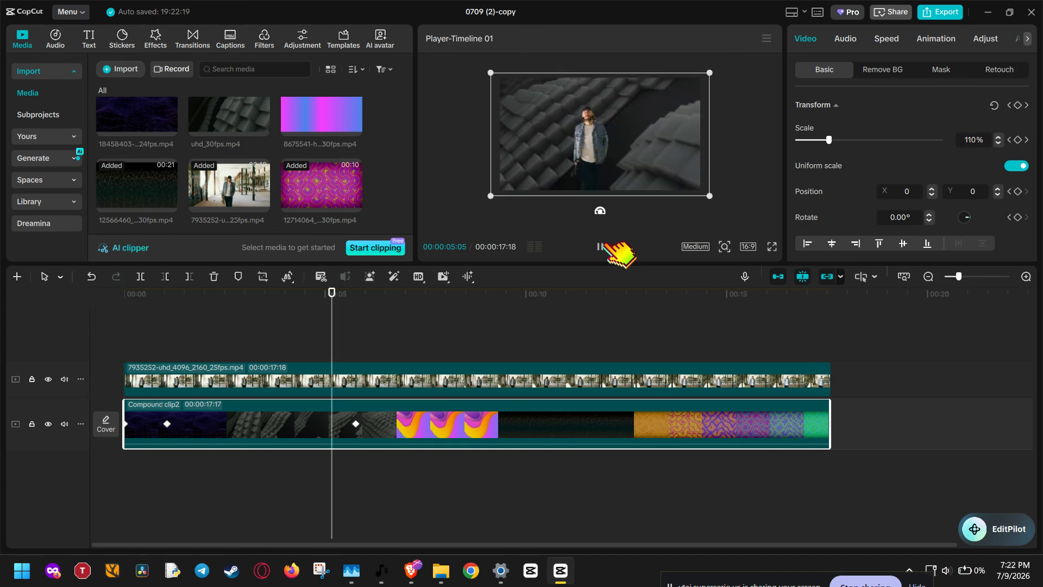
pyautogui.click(601, 245)
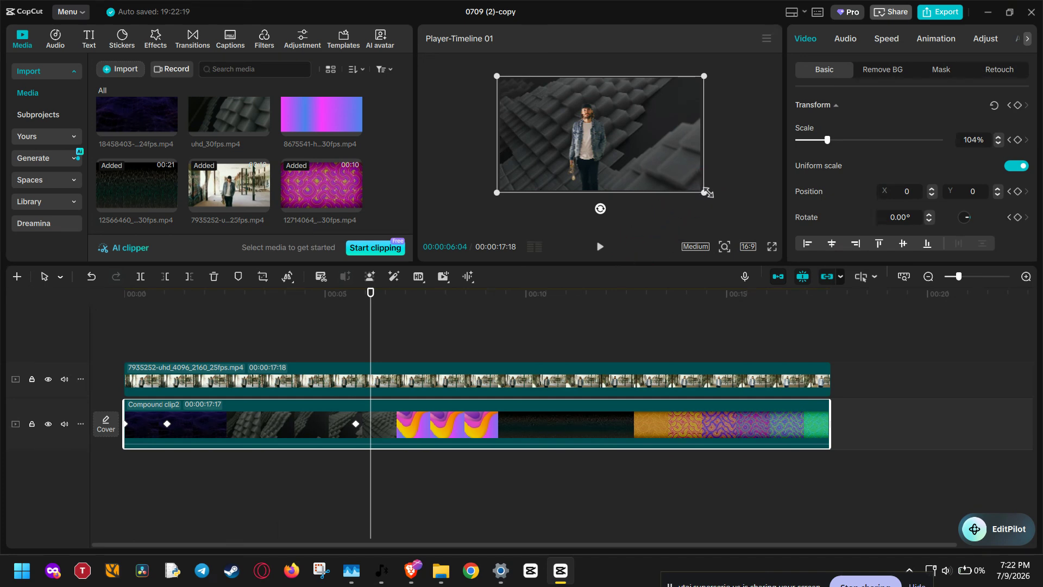
# At 00:00:06:04, keyframe Compound clip2 with position X 1800 and enlarge it in the player to 194% scale
pyautogui.moveTo(705, 191); pyautogui.dragTo(740, 212)
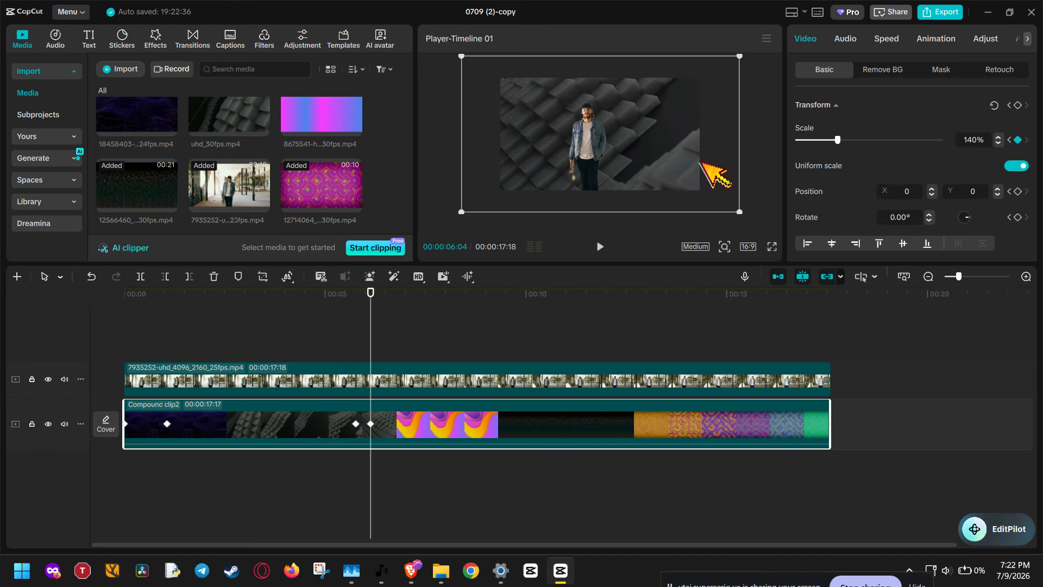
pyautogui.click(734, 173)
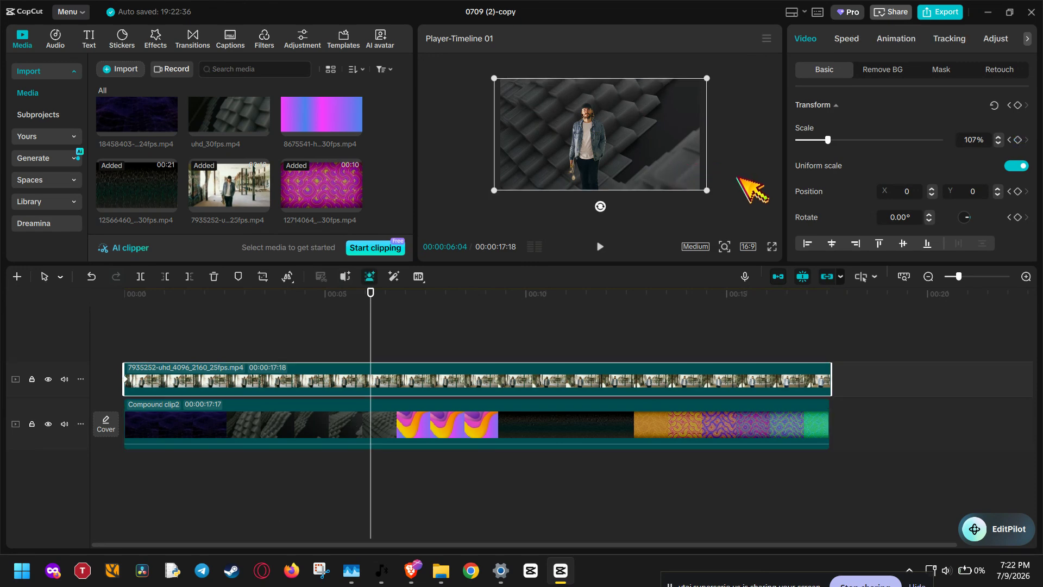
pyautogui.click(699, 202)
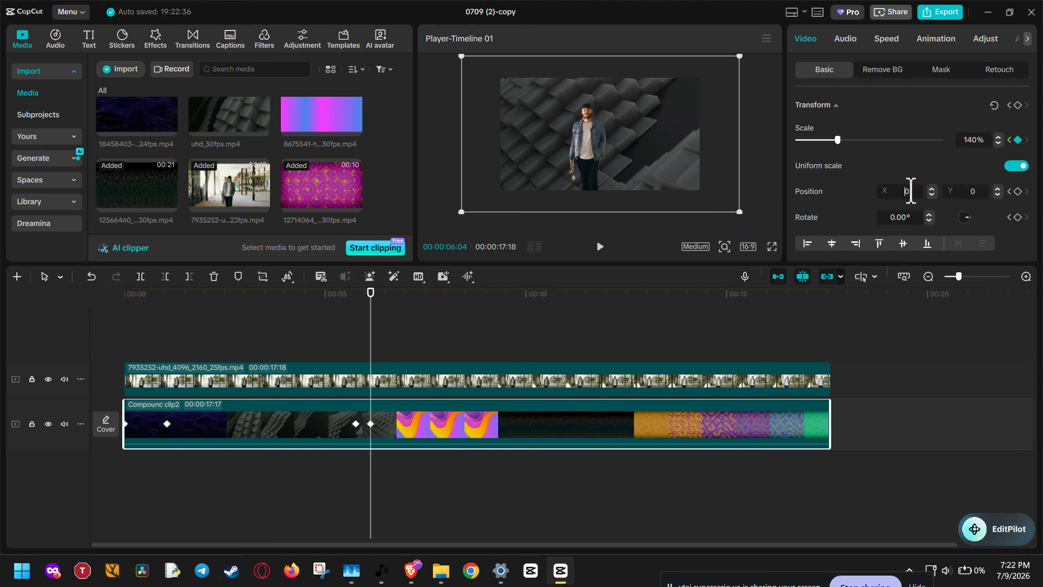
pyautogui.click(911, 190)
pyautogui.write('1800')
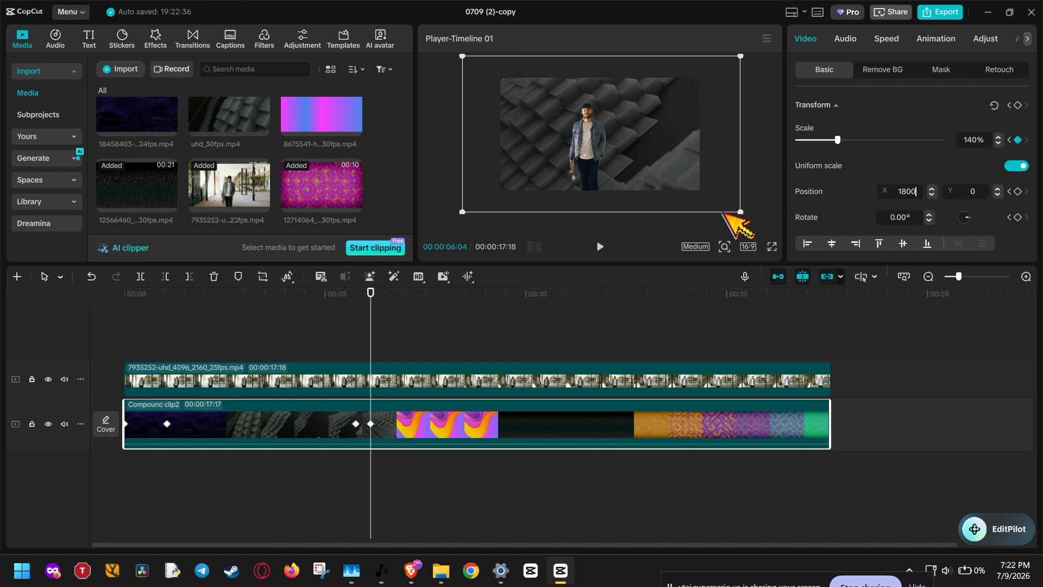
pyautogui.press('Return')
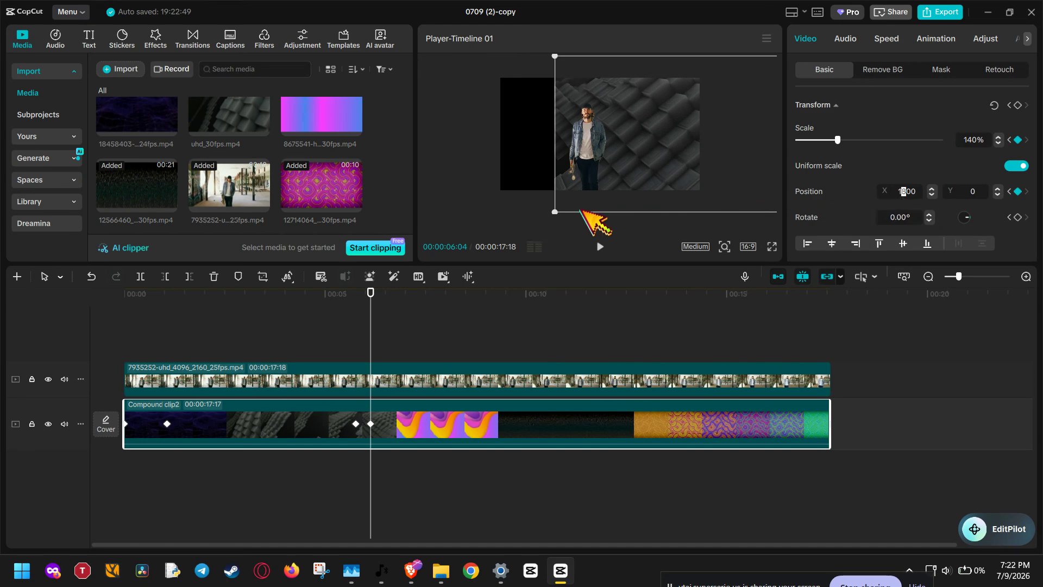
pyautogui.moveTo(555, 212); pyautogui.dragTo(477, 260)
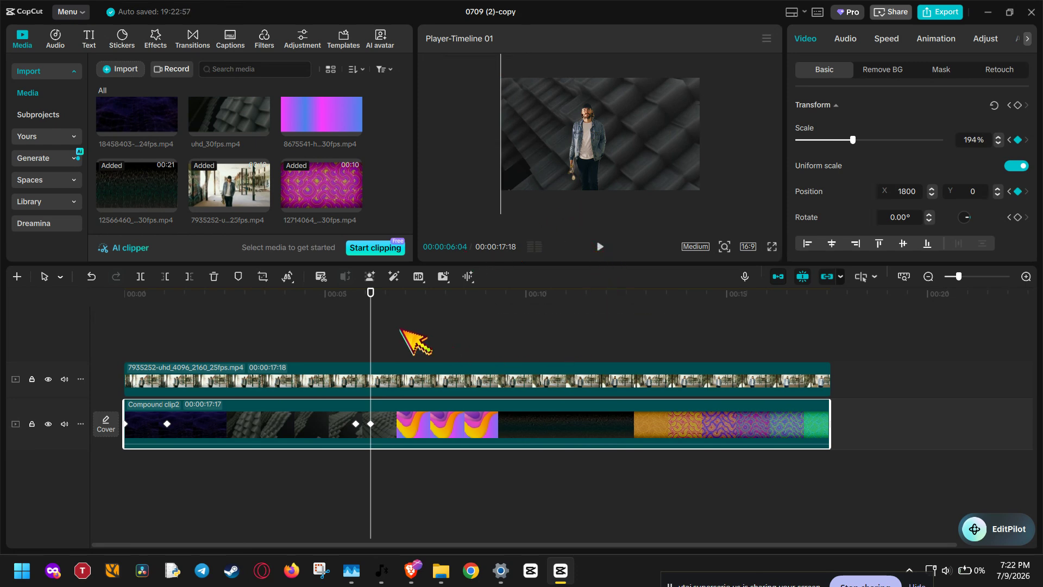
# Shift Compound clip2's last keyframe from 00:00:06:04 to just before the colourful wave background begins
pyautogui.click(418, 342)
pyautogui.moveTo(418, 342); pyautogui.dragTo(422, 342)
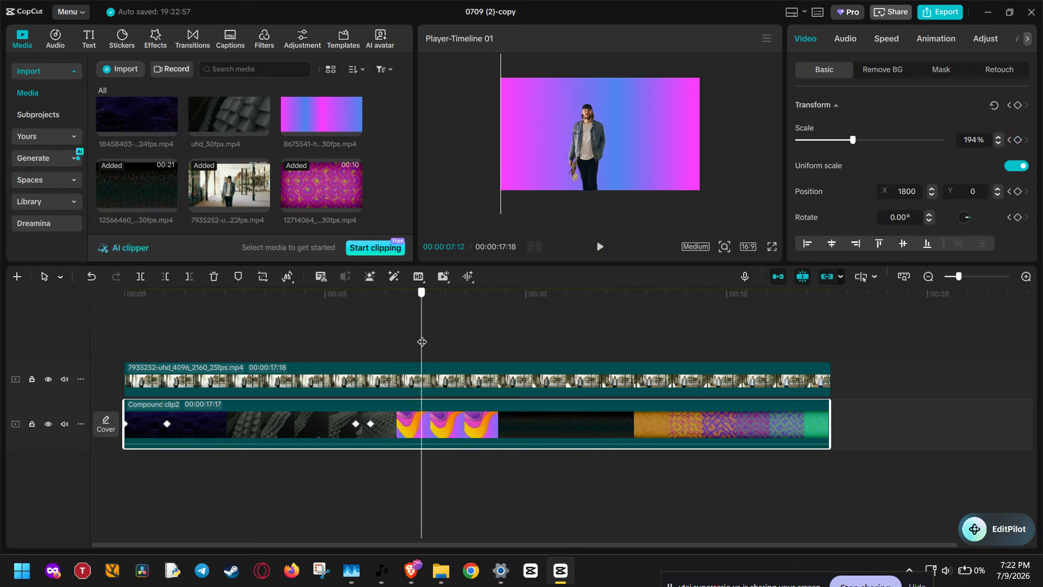
pyautogui.moveTo(371, 424); pyautogui.dragTo(389, 424)
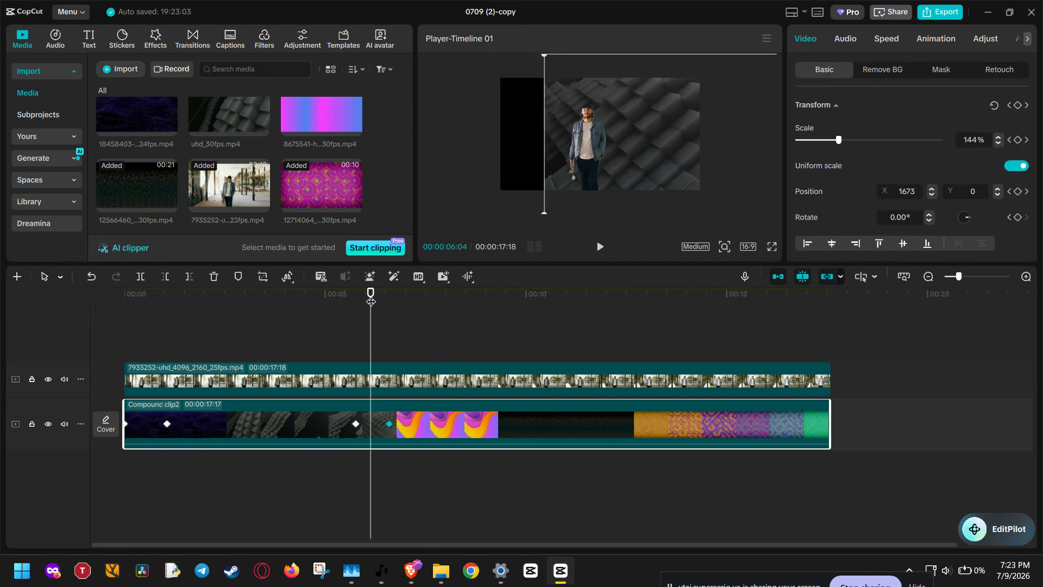
# Set Compound clip2's position X to -1800 at 00:00:07:17 to create another position keyframe
pyautogui.moveTo(370, 301); pyautogui.dragTo(428, 300)
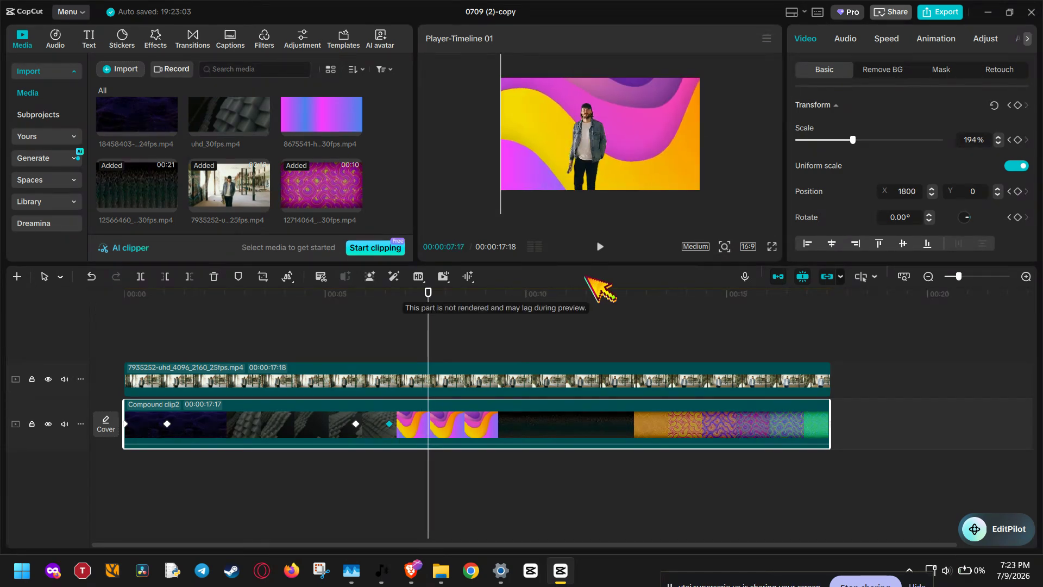
pyautogui.click(918, 190)
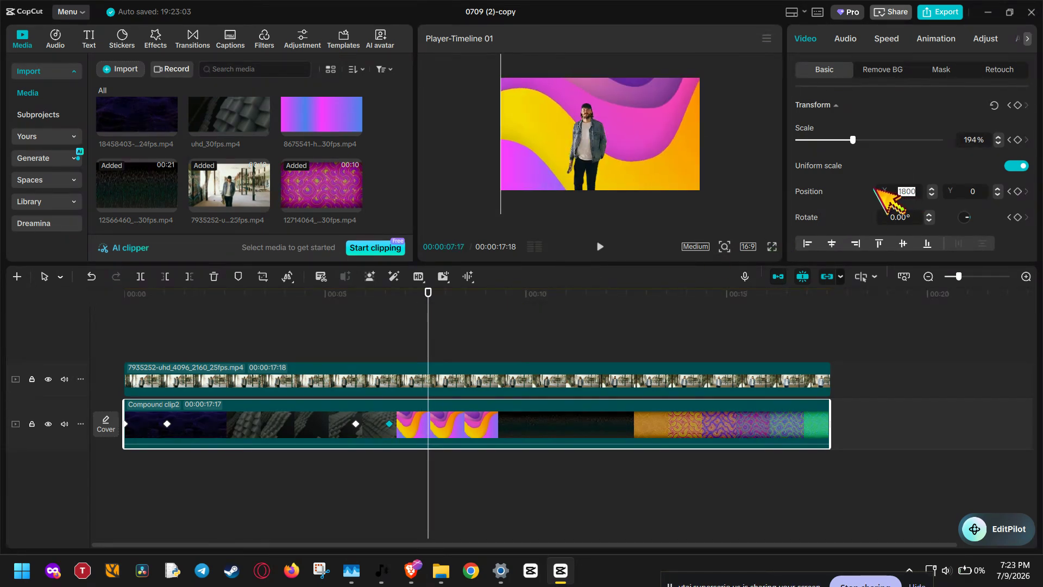
pyautogui.write('0')
pyautogui.press('Return')
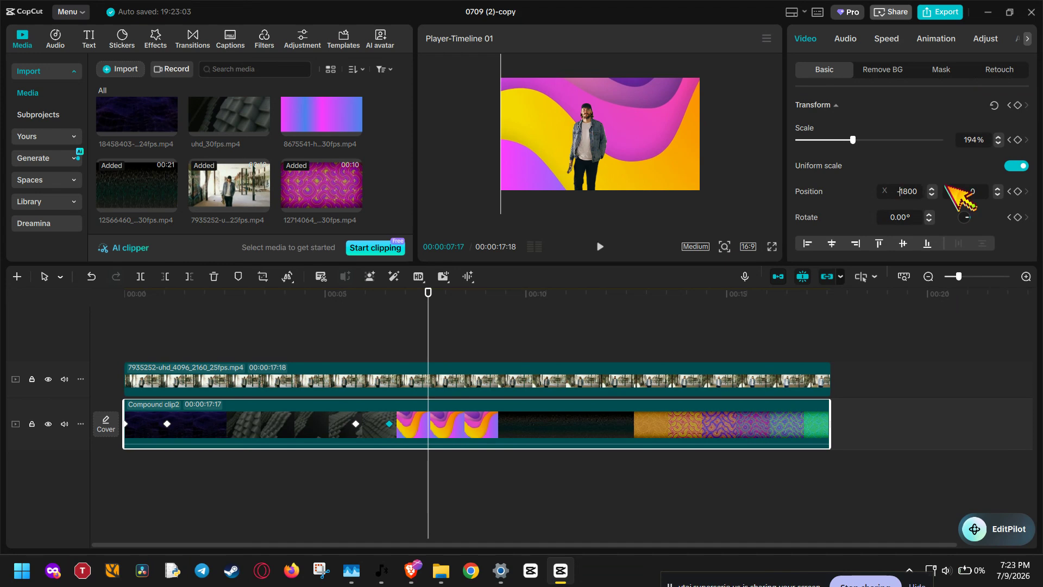
pyautogui.press('Return')
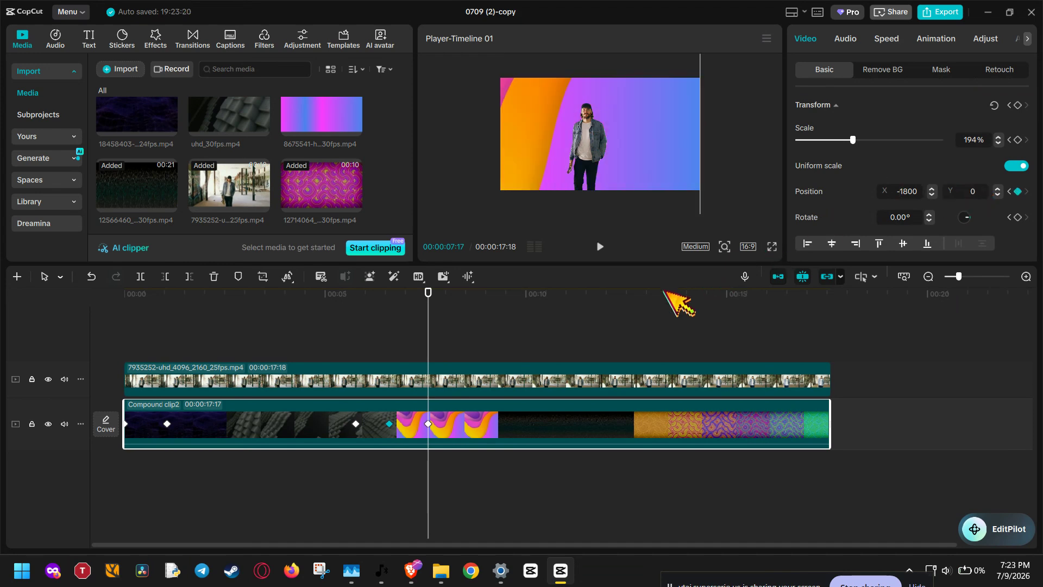
# Deselect Compound clip2 and return the playhead to 00:00:05:01, ahead of the position animation
pyautogui.click(320, 327)
pyautogui.click(326, 326)
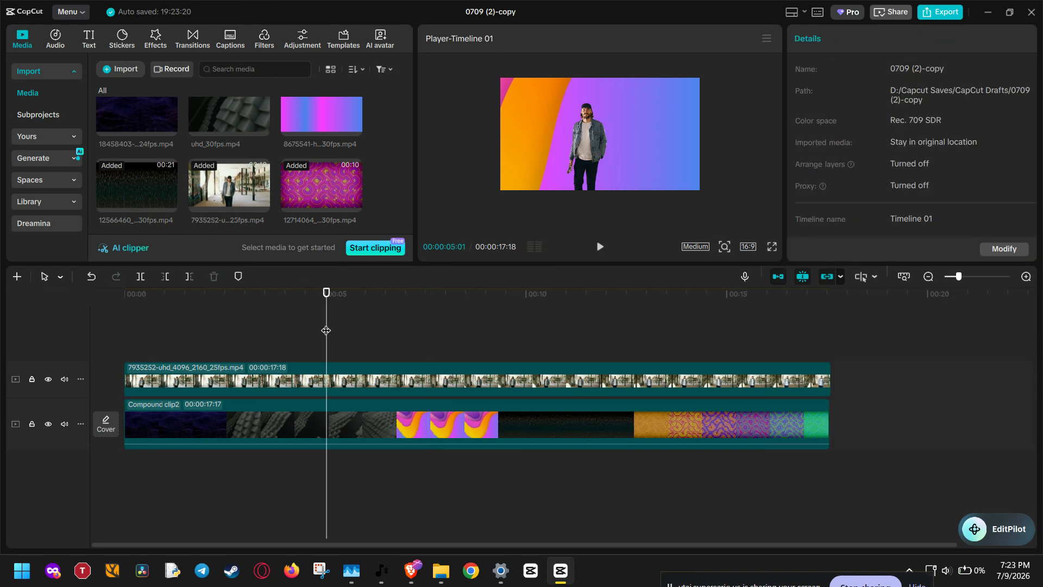